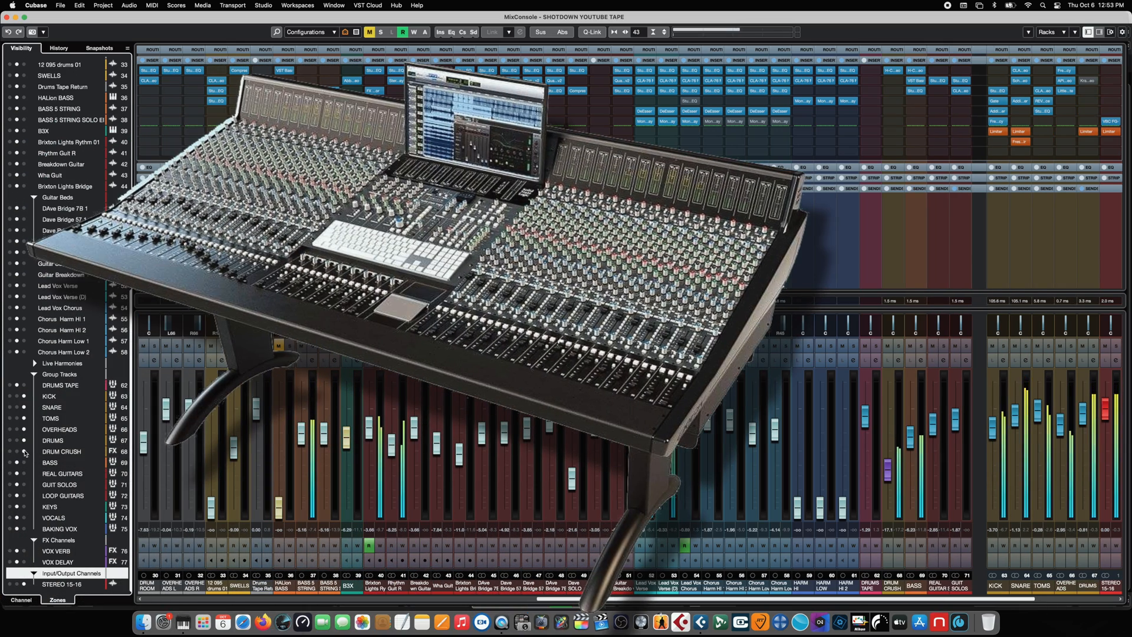
Assign the group channels from DRUM CRUSH through BAKING VOX and the FX channels VOX VERB and VOX DELAY to the mixer's right zone
{"action": "left_click", "coordinate": [24, 452]}
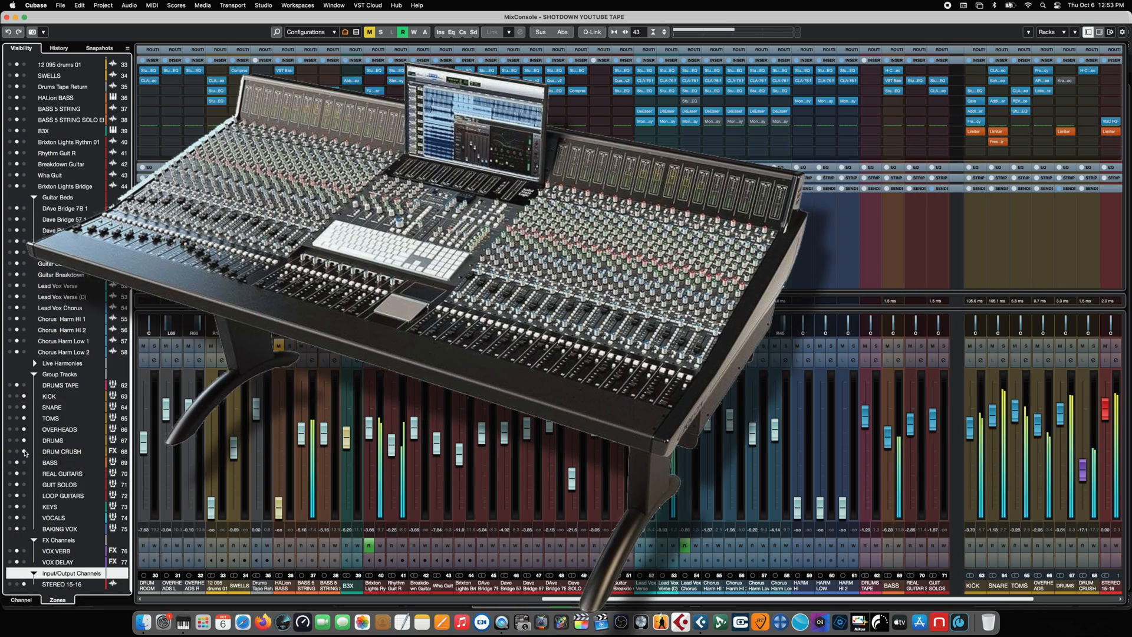
{"action": "left_click", "coordinate": [24, 462]}
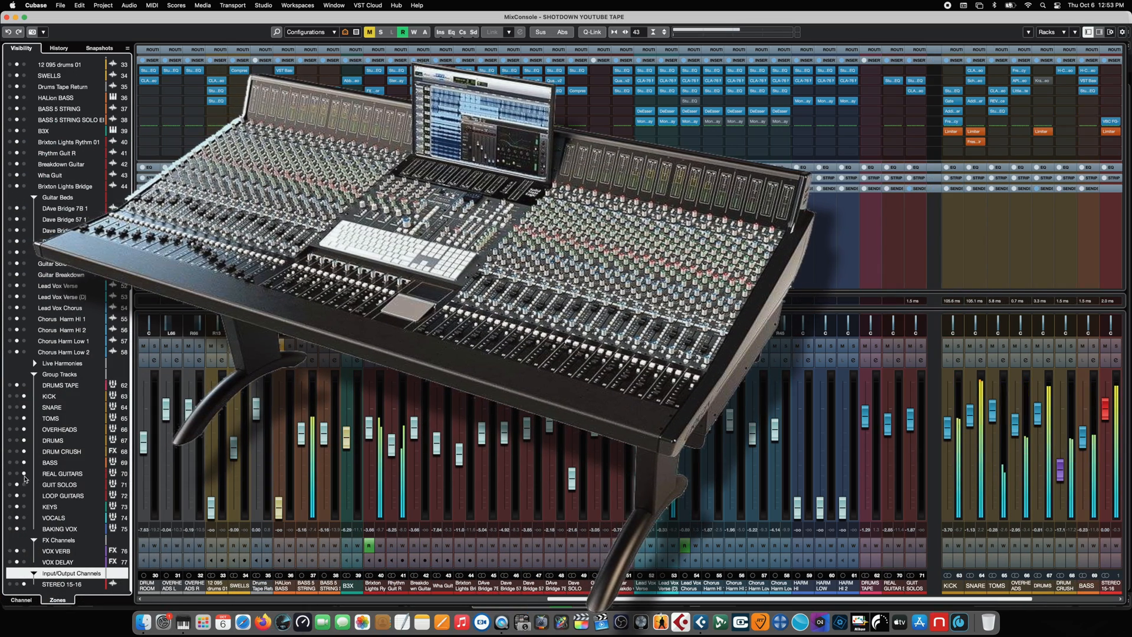
{"action": "left_click", "coordinate": [24, 474]}
{"action": "left_click", "coordinate": [25, 485]}
{"action": "left_click", "coordinate": [24, 496]}
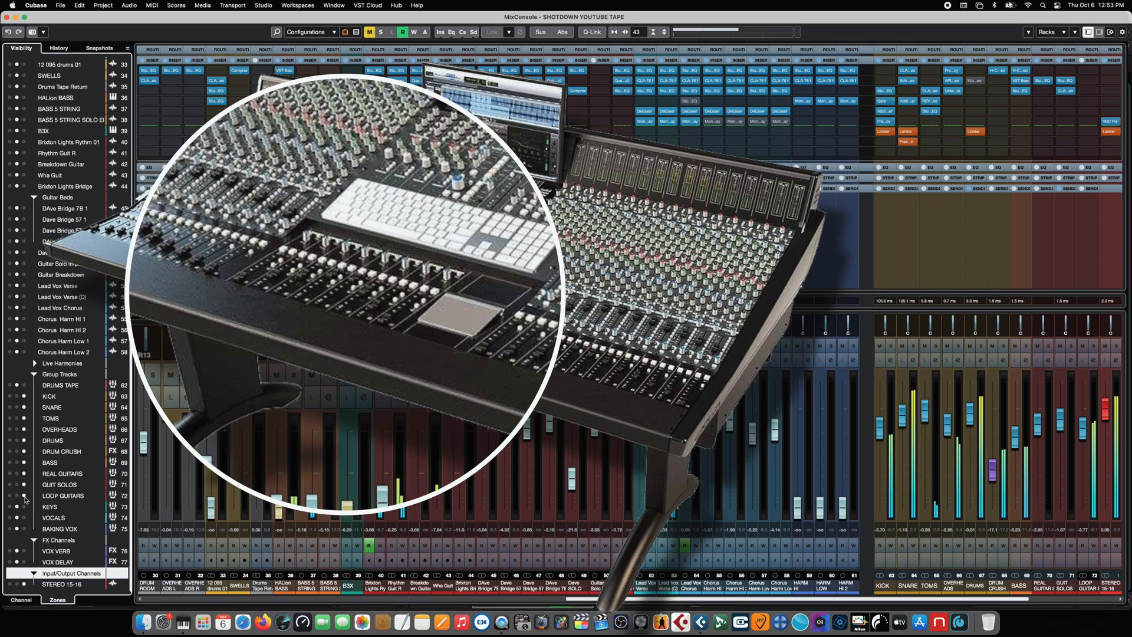
{"action": "left_click", "coordinate": [24, 507]}
{"action": "left_click", "coordinate": [25, 518]}
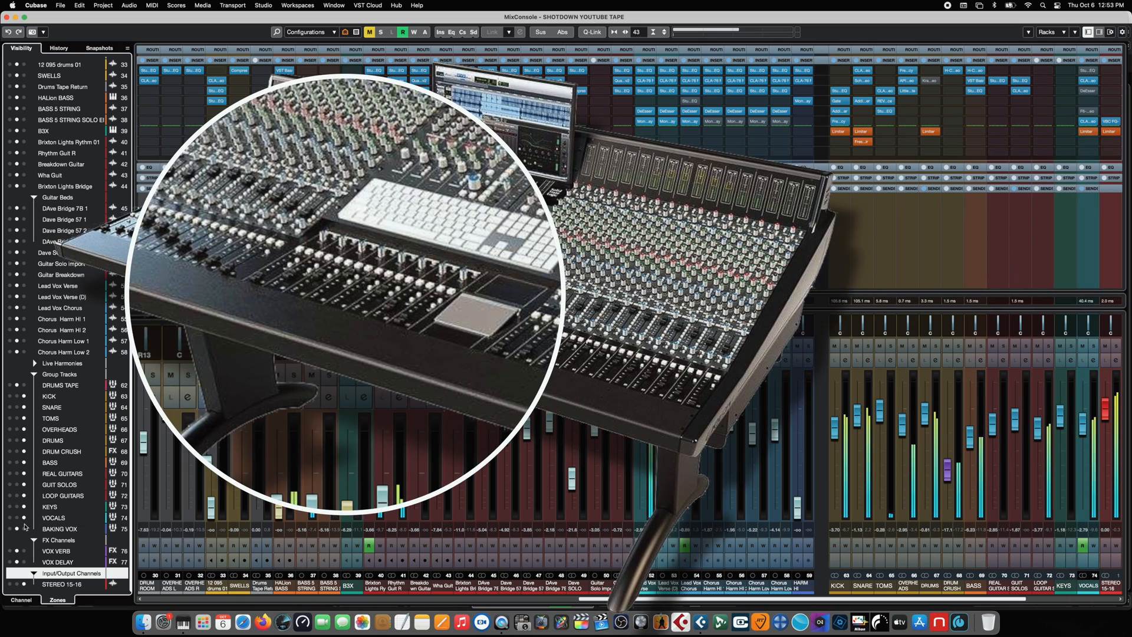
{"action": "left_click", "coordinate": [25, 529]}
{"action": "left_click", "coordinate": [25, 551]}
{"action": "left_click", "coordinate": [24, 562]}
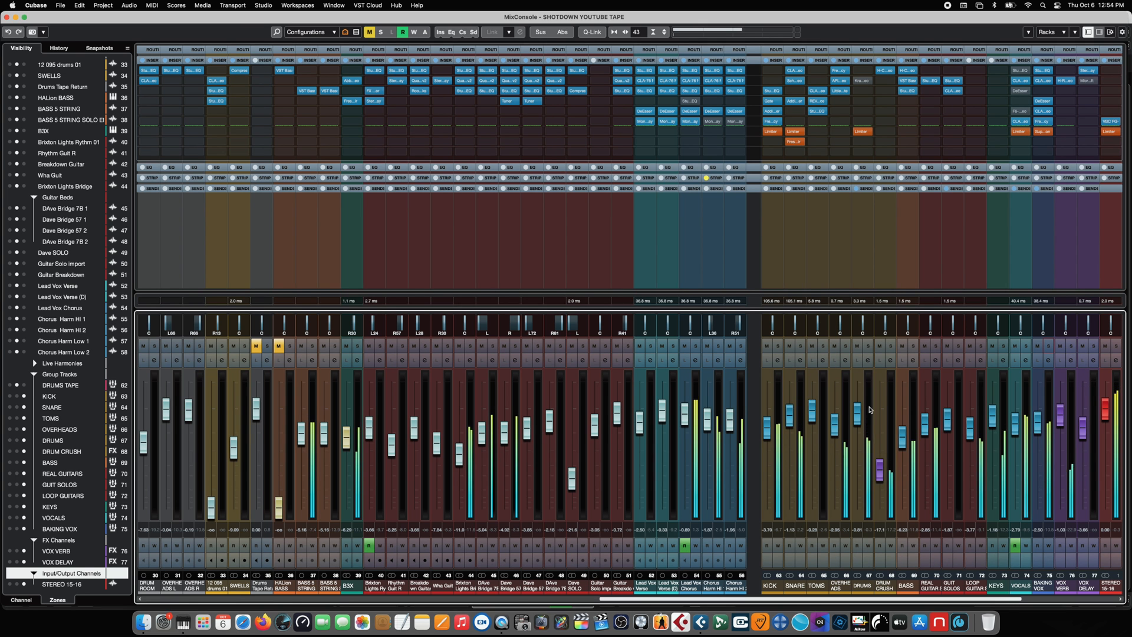
Solo the SNARE group channel briefly and release its solo
{"action": "left_click", "coordinate": [801, 346]}
{"action": "left_click", "coordinate": [800, 347]}
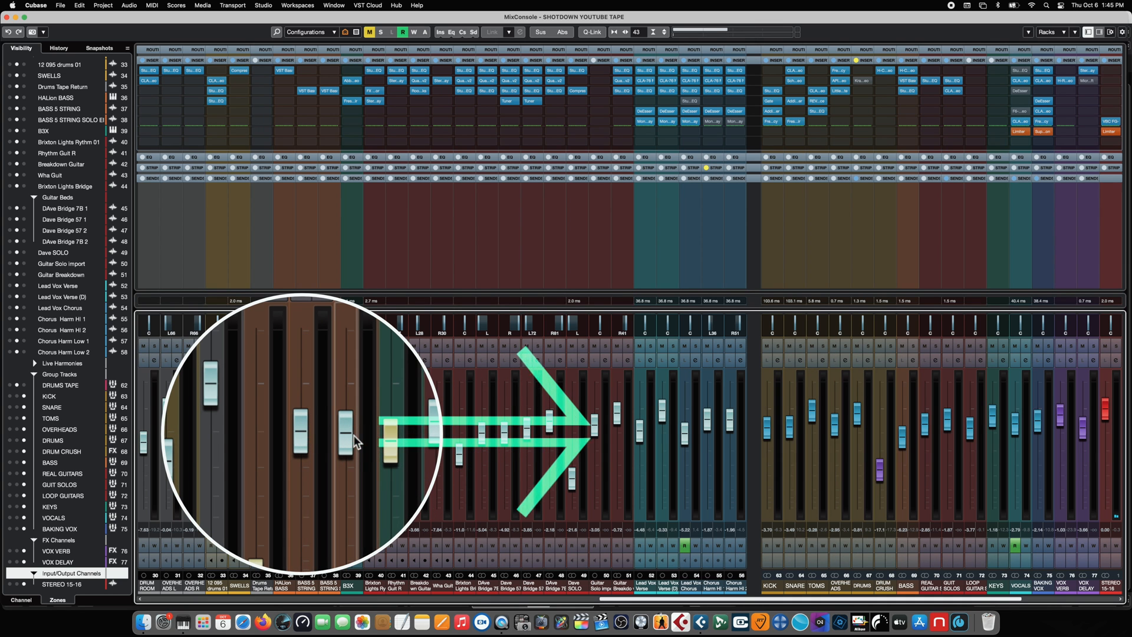
Play the song with channel 37, BASS 5 STRING, soloed and open the H-Comp insert of the BASS group
{"action": "left_click_drag", "start_coordinate": [303, 430], "coordinate": [302, 436]}
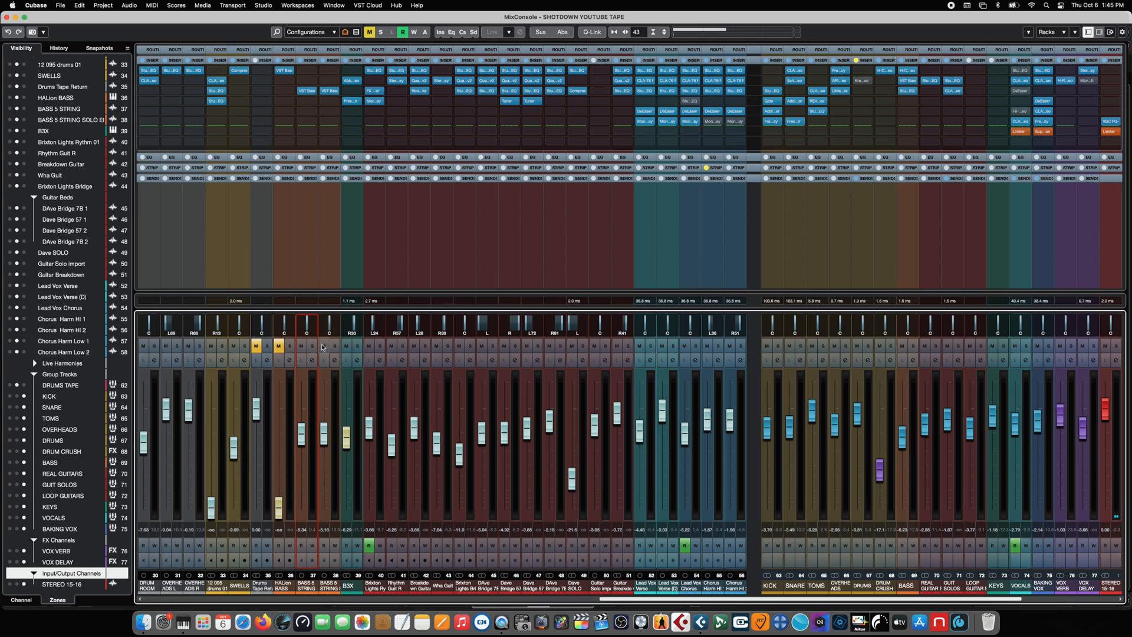
{"action": "key", "text": "space"}
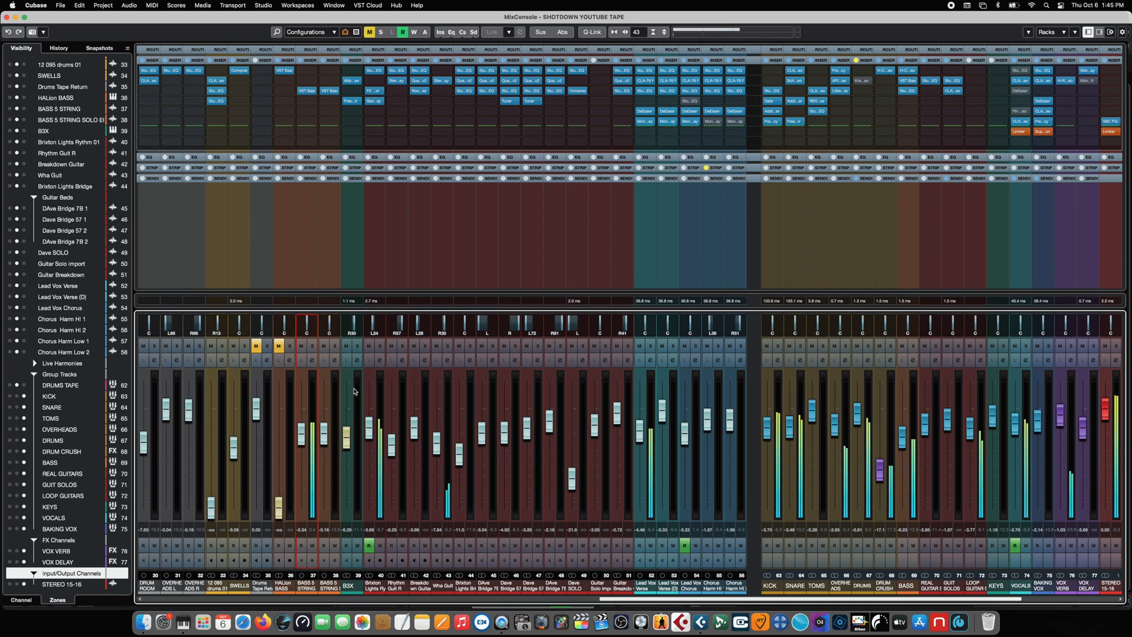
{"action": "left_click", "coordinate": [312, 347]}
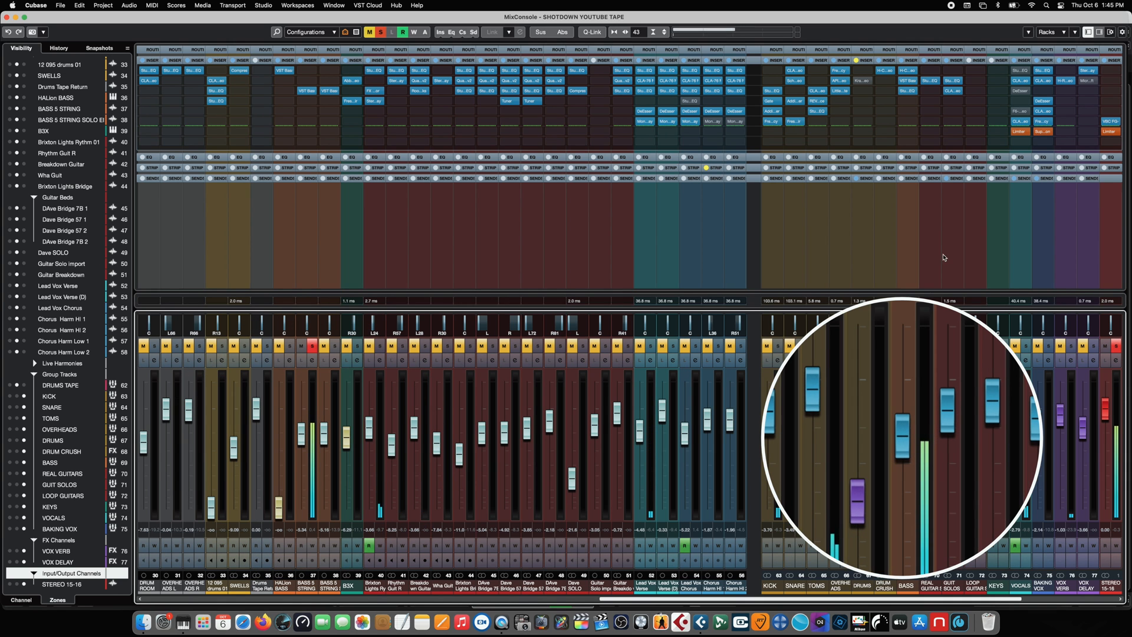
{"action": "left_click", "coordinate": [909, 71]}
{"action": "left_click_drag", "start_coordinate": [632, 111], "coordinate": [667, 151]}
Lower the BASS 5 STRING fader, raise it to about 3 dB, and return it to about -5.5 dB to test the compressor's response
{"action": "left_click_drag", "start_coordinate": [304, 443], "coordinate": [305, 500]}
{"action": "left_click_drag", "start_coordinate": [304, 566], "coordinate": [317, 375]}
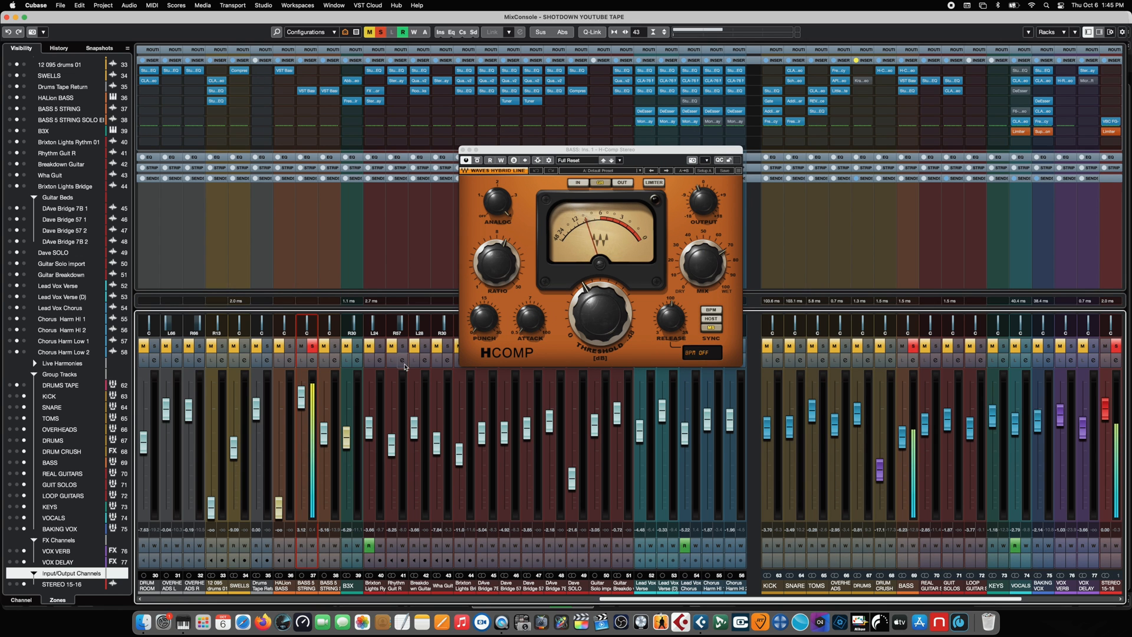
{"action": "left_click_drag", "start_coordinate": [301, 400], "coordinate": [299, 440]}
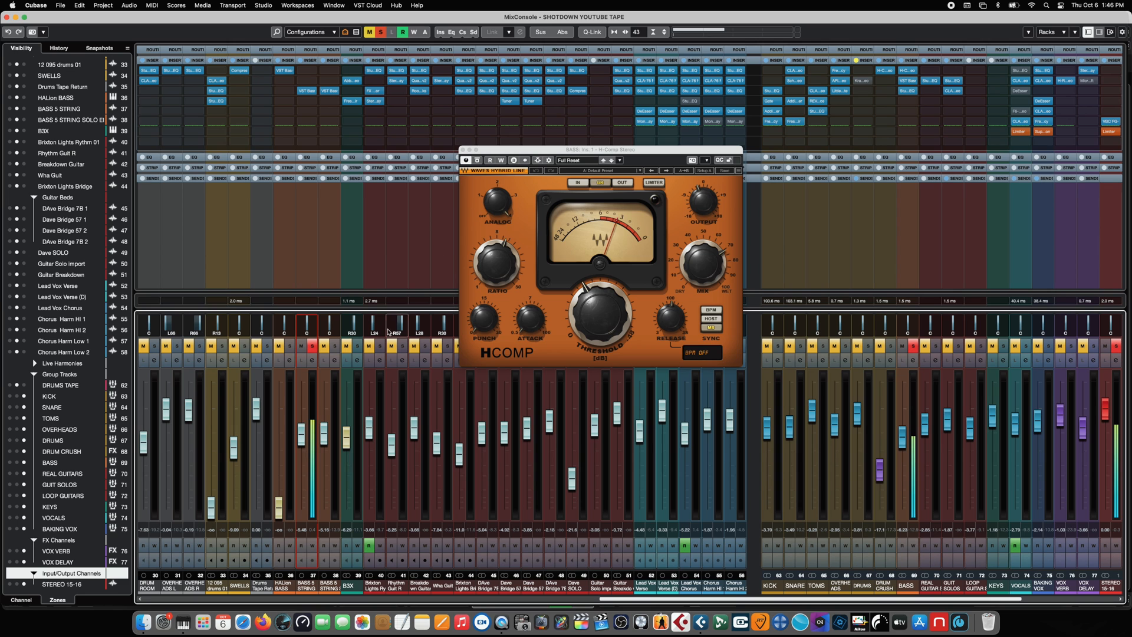
Unsolo the BASS 5 STRING channel and close the H-Comp window
{"action": "left_click", "coordinate": [312, 347]}
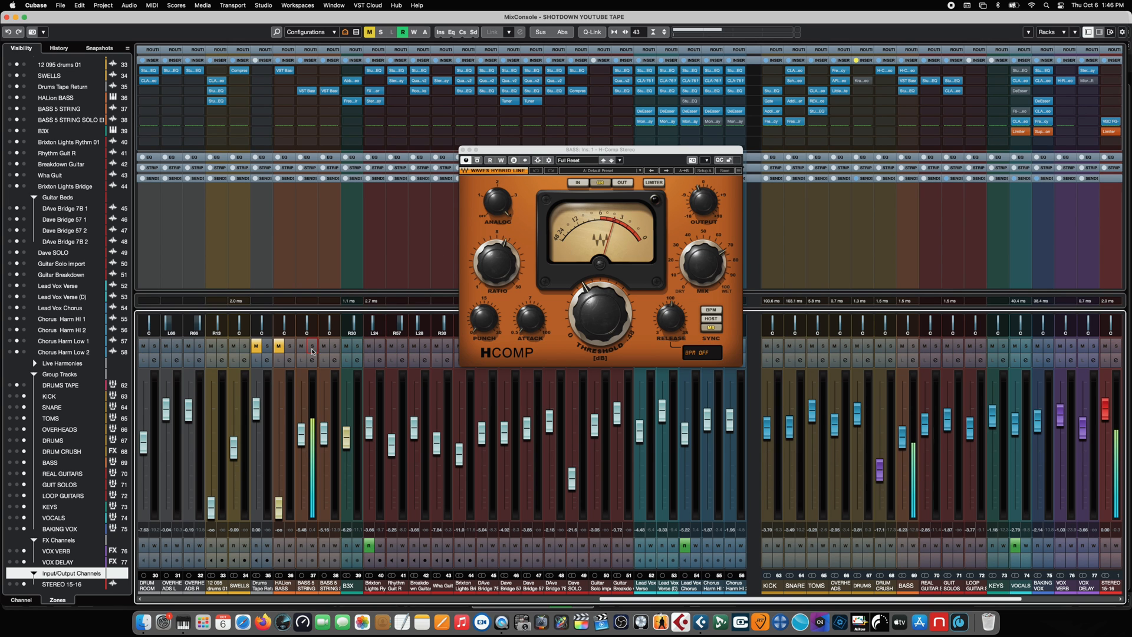
{"action": "left_click", "coordinate": [462, 150]}
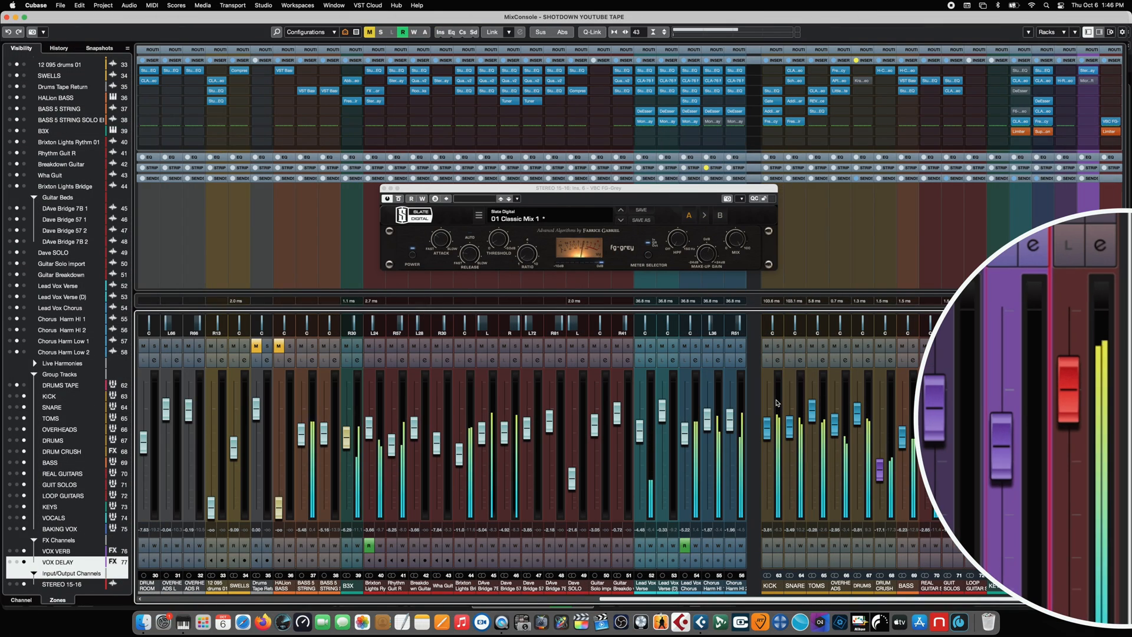
Select all channels from KICK through VOX DELAY, enable Q-Link, and lower their faders together before raising them back
{"action": "left_click", "coordinate": [777, 403], "text": "shift"}
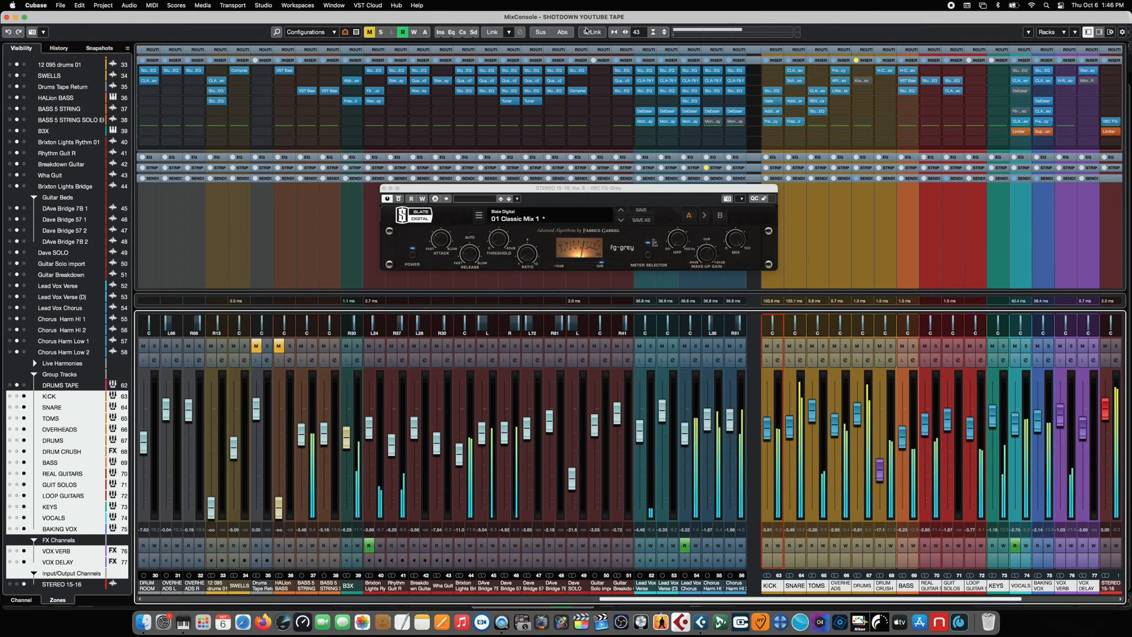
{"action": "left_click", "coordinate": [587, 33]}
{"action": "left_click_drag", "start_coordinate": [813, 411], "coordinate": [812, 415]}
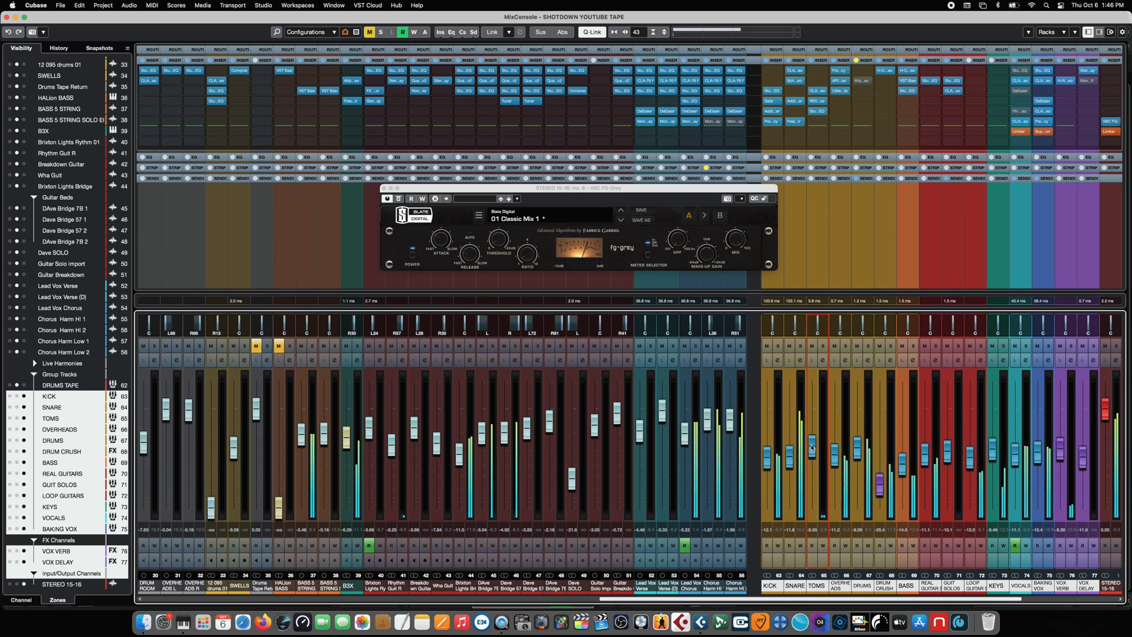
{"action": "left_click_drag", "start_coordinate": [812, 440], "coordinate": [811, 414]}
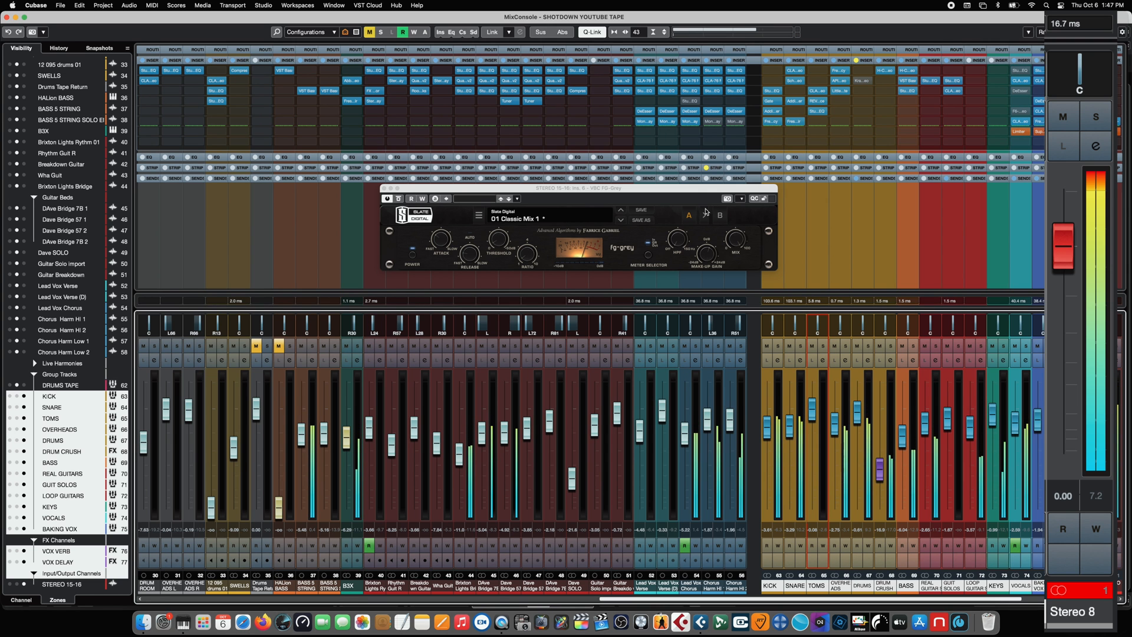
Close the FG-Grey window, open the SNARE channel's CLA-76 compressor over the mixer, and play the song
{"action": "left_click", "coordinate": [693, 195]}
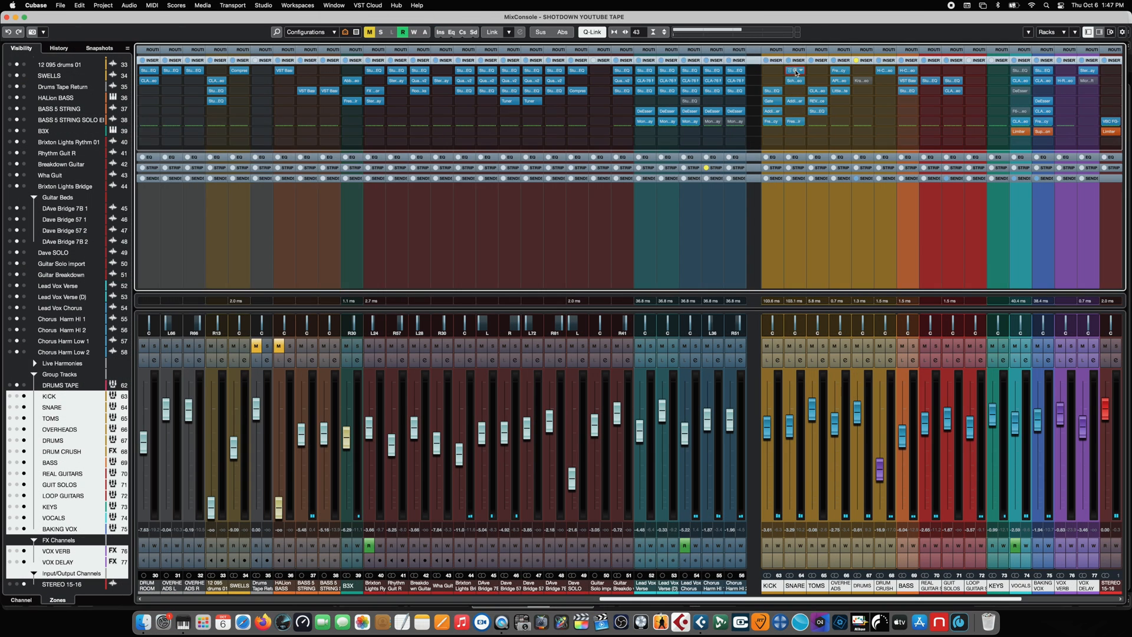
{"action": "left_click_drag", "start_coordinate": [513, 128], "coordinate": [737, 194]}
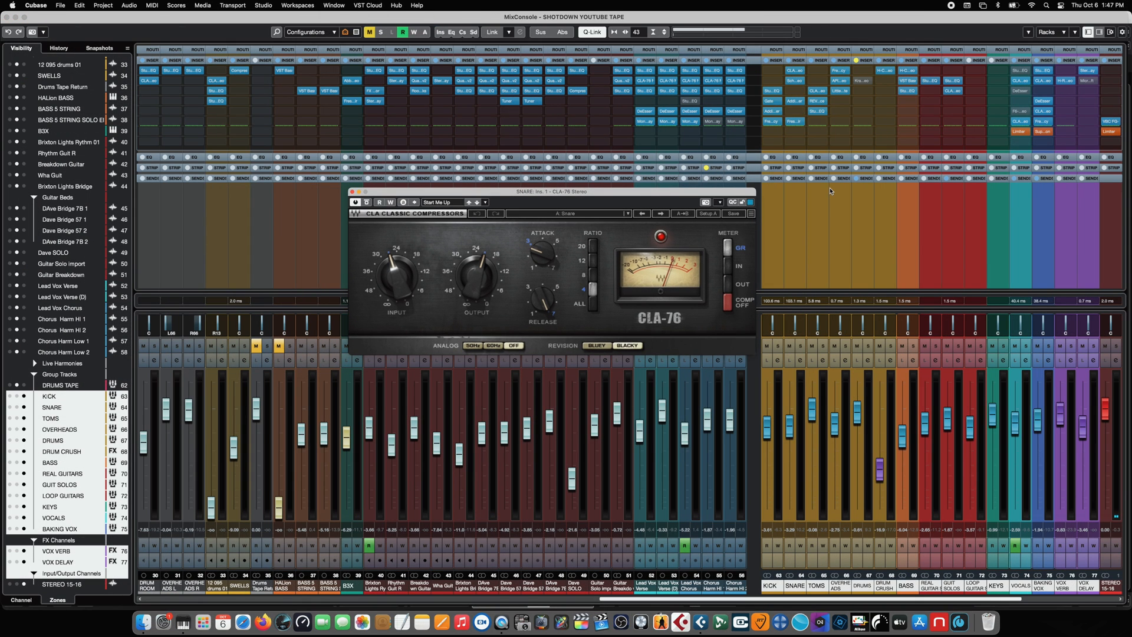
{"action": "left_click", "coordinate": [872, 251]}
{"action": "key", "text": "space"}
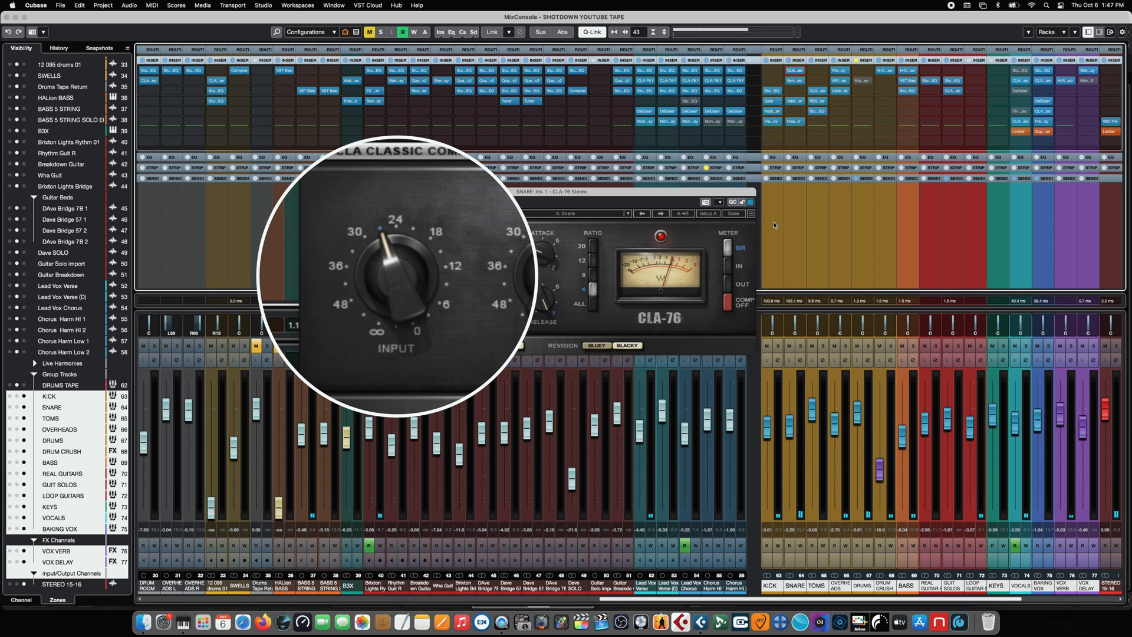
Open the SNARE channel's Scheps 73 insert and arrange its window below the CLA-76 window
{"action": "left_click", "coordinate": [795, 81]}
{"action": "left_click_drag", "start_coordinate": [535, 120], "coordinate": [657, 314]}
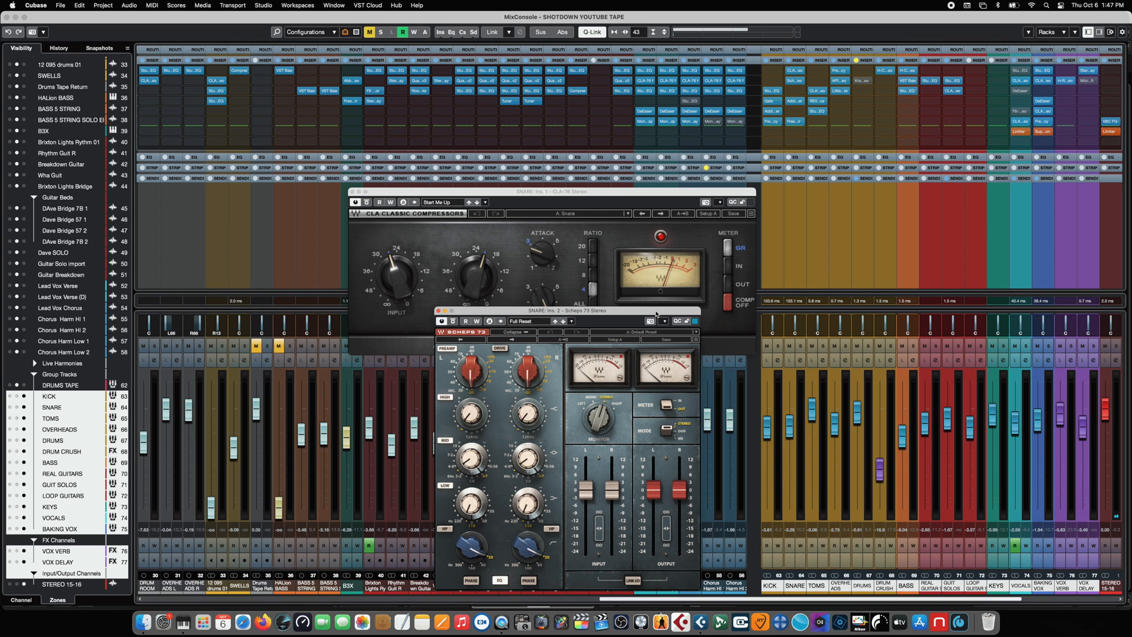
{"action": "left_click_drag", "start_coordinate": [644, 190], "coordinate": [675, 65]}
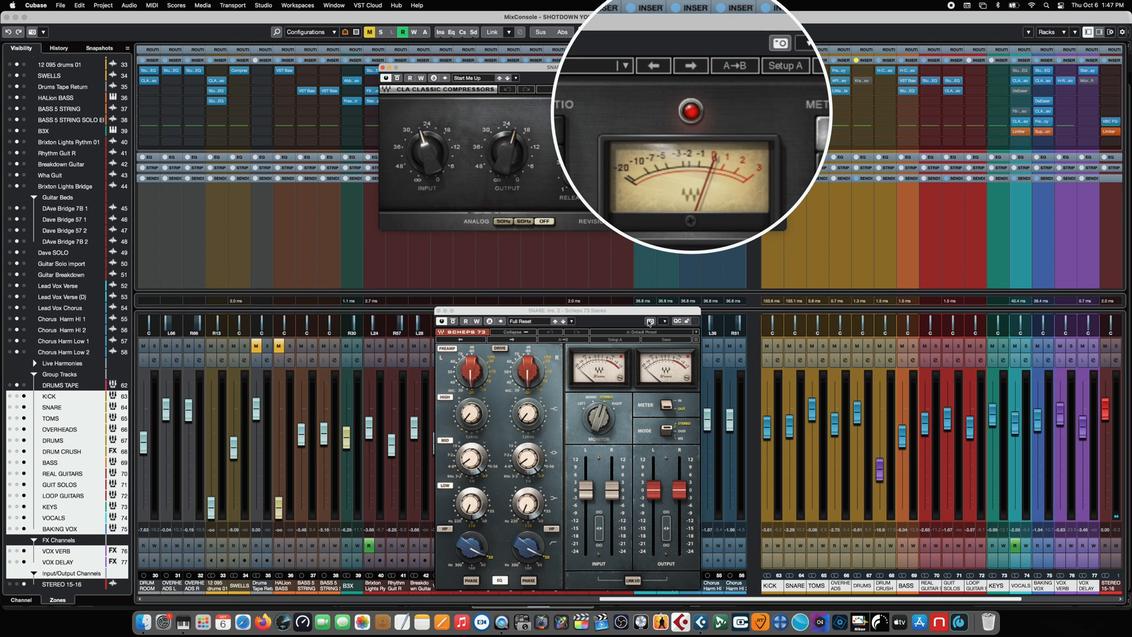
{"action": "left_click_drag", "start_coordinate": [649, 313], "coordinate": [660, 248]}
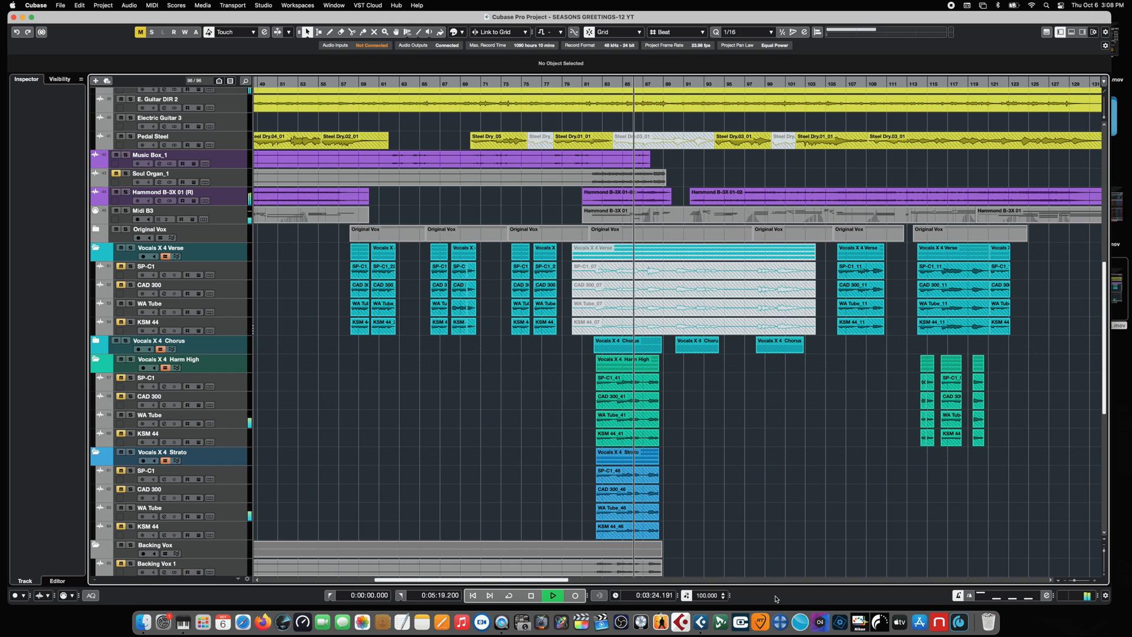
Stop playback, expand the Vocals X 4 Chorus folder, and select the middle WA Tube event in Lane 4
{"action": "key", "text": "space"}
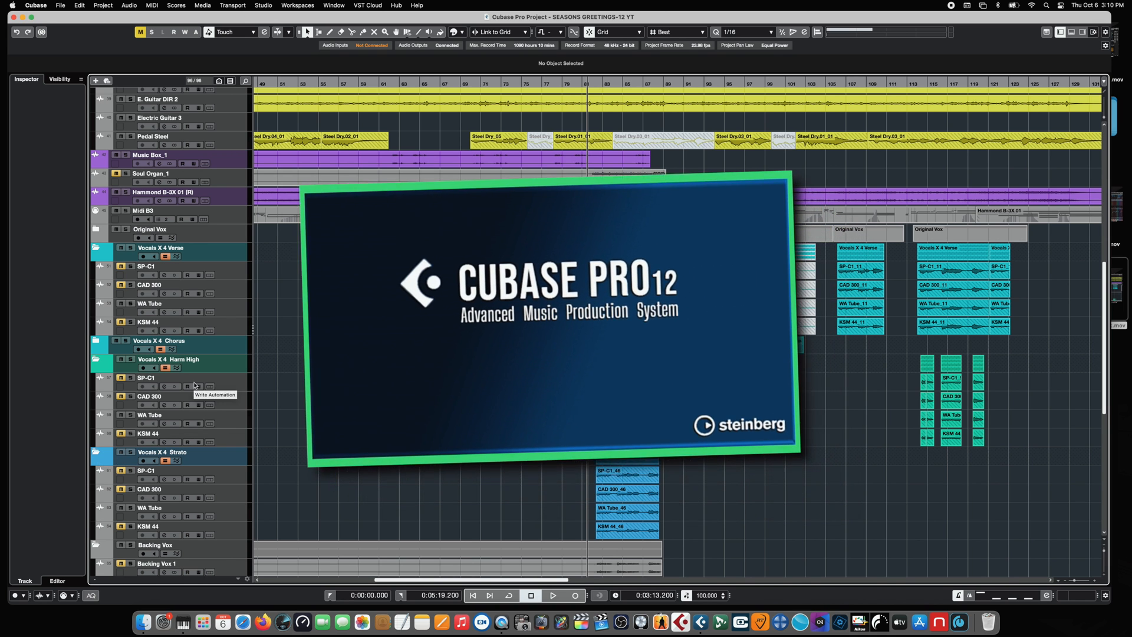
{"action": "left_click", "coordinate": [92, 345]}
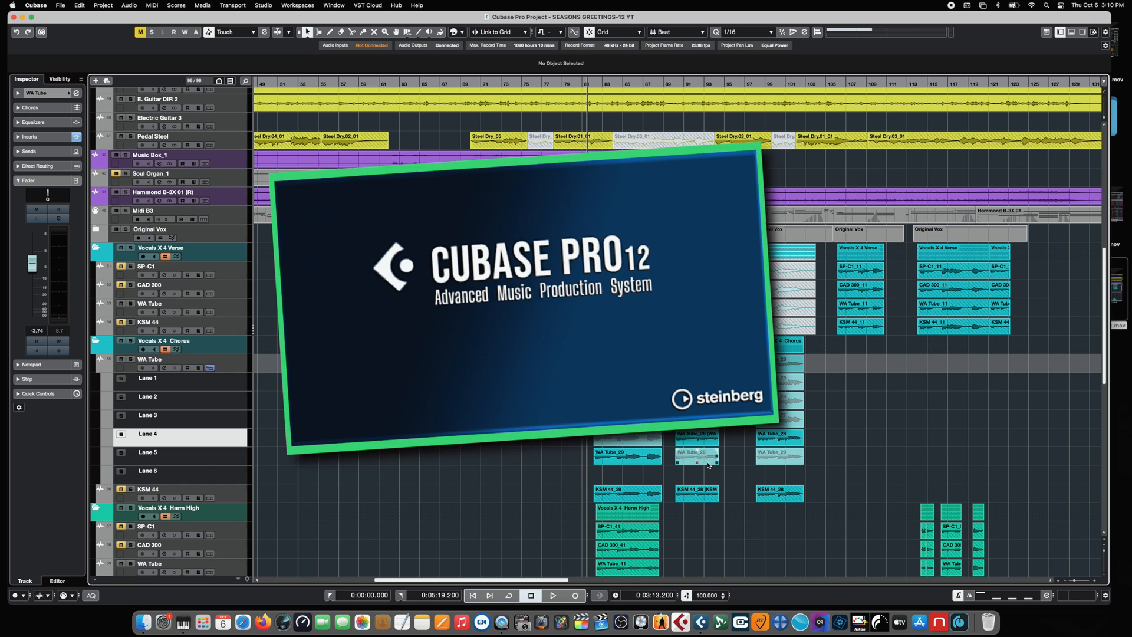
{"action": "left_click", "coordinate": [698, 435]}
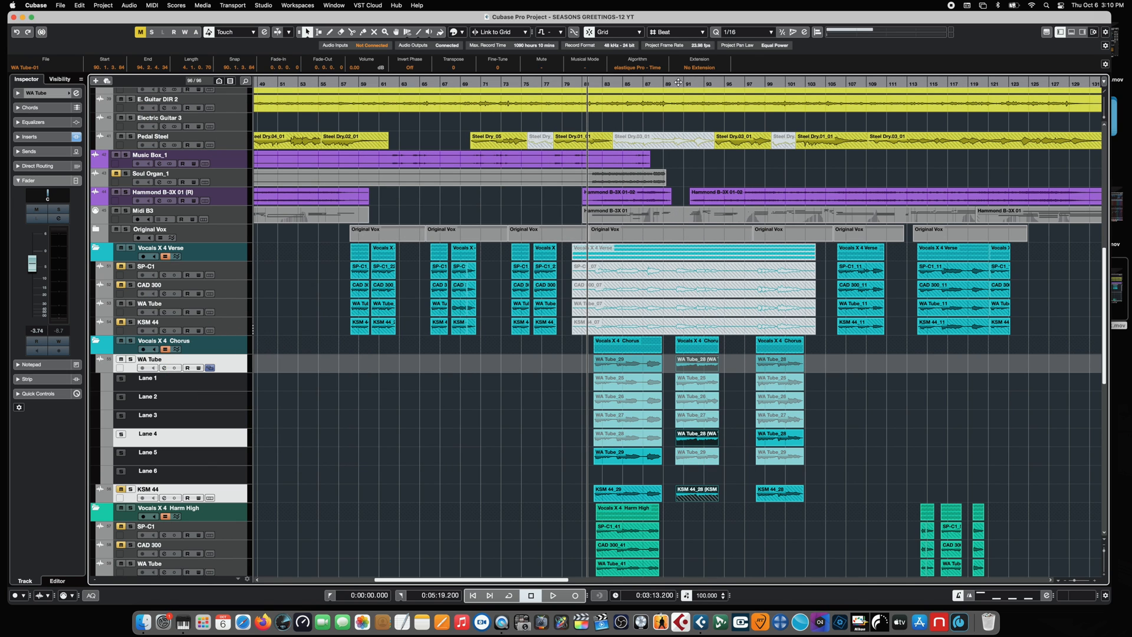
Play the song from the start of the selected WA Tube event near bar 90, and stop
{"action": "left_click", "coordinate": [680, 84]}
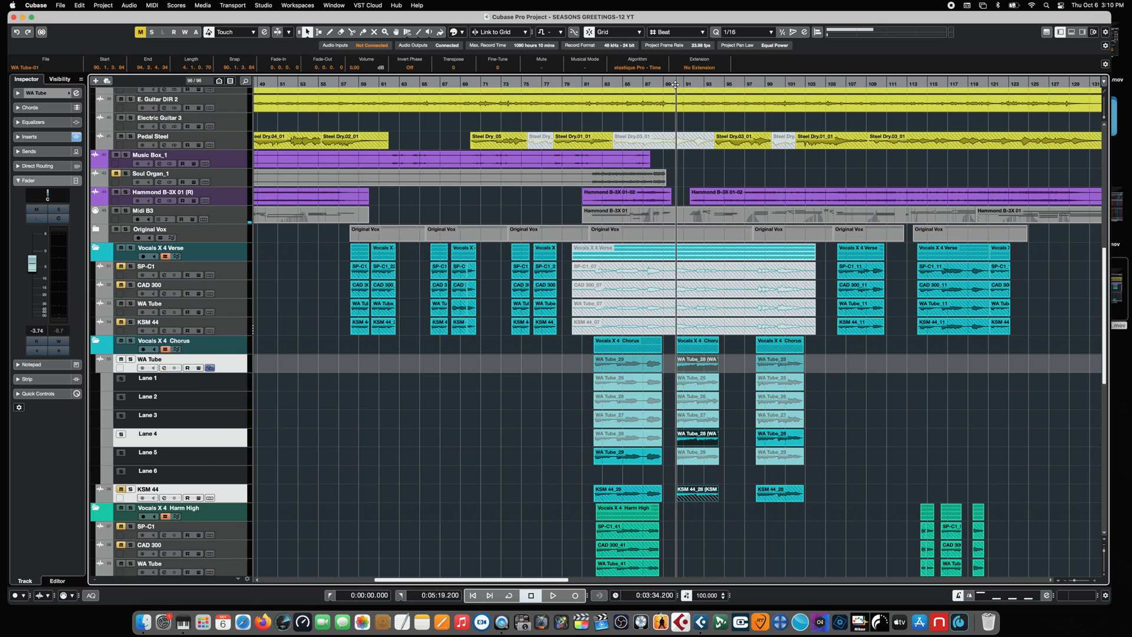
{"action": "key", "text": "space"}
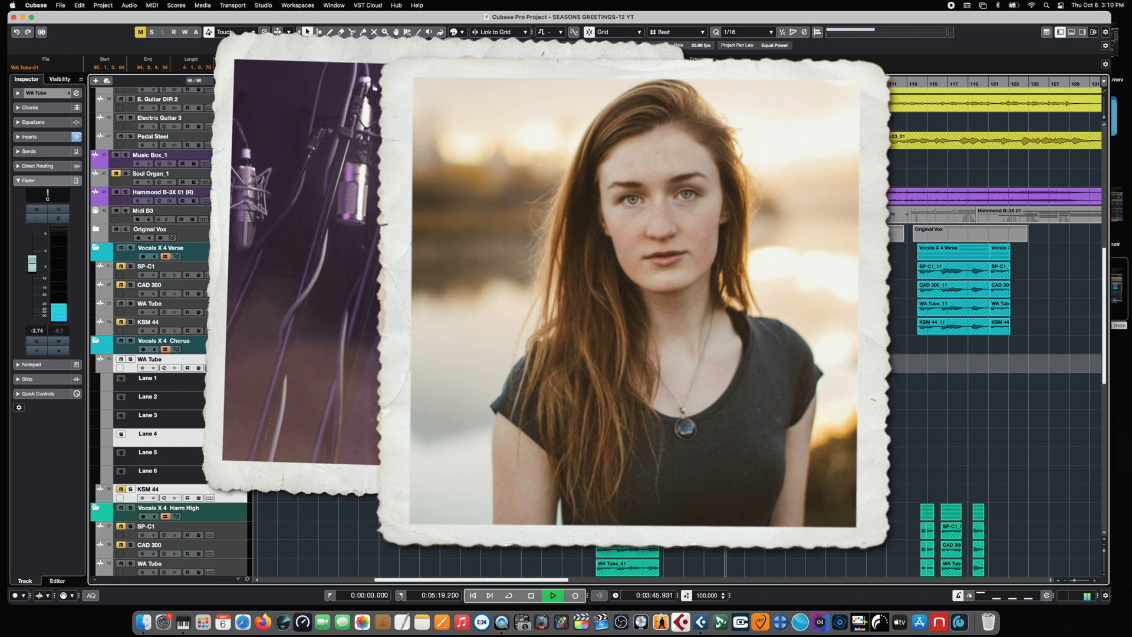
{"action": "key", "text": "space"}
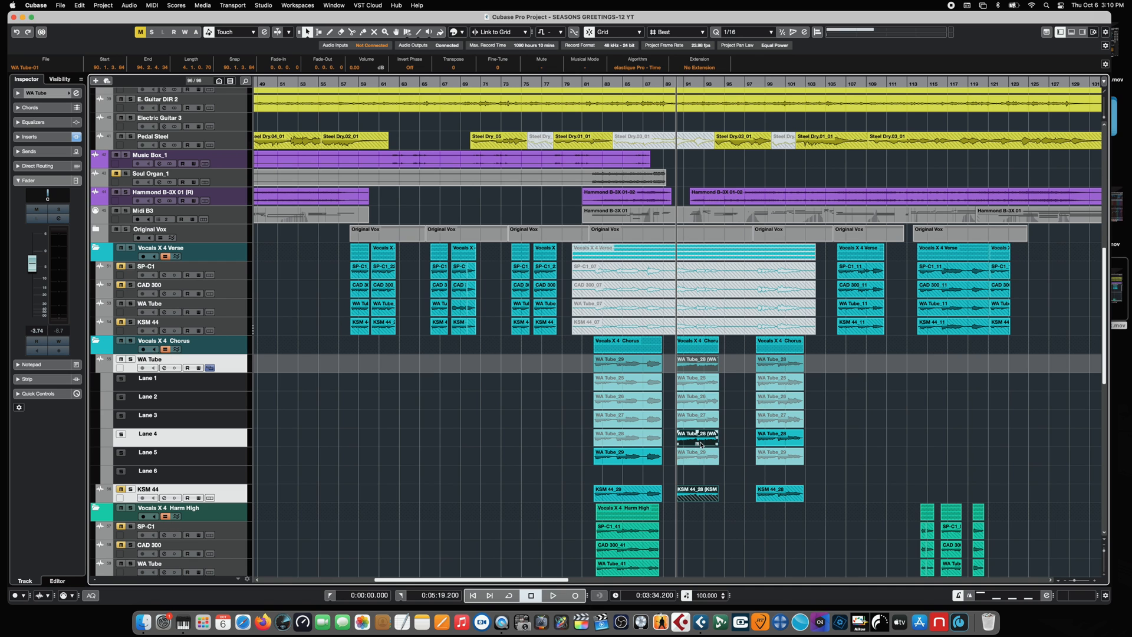
Open the selected WA Tube event in the Sample Editor and enable VariAudio editing for it
{"action": "double_click", "coordinate": [702, 444]}
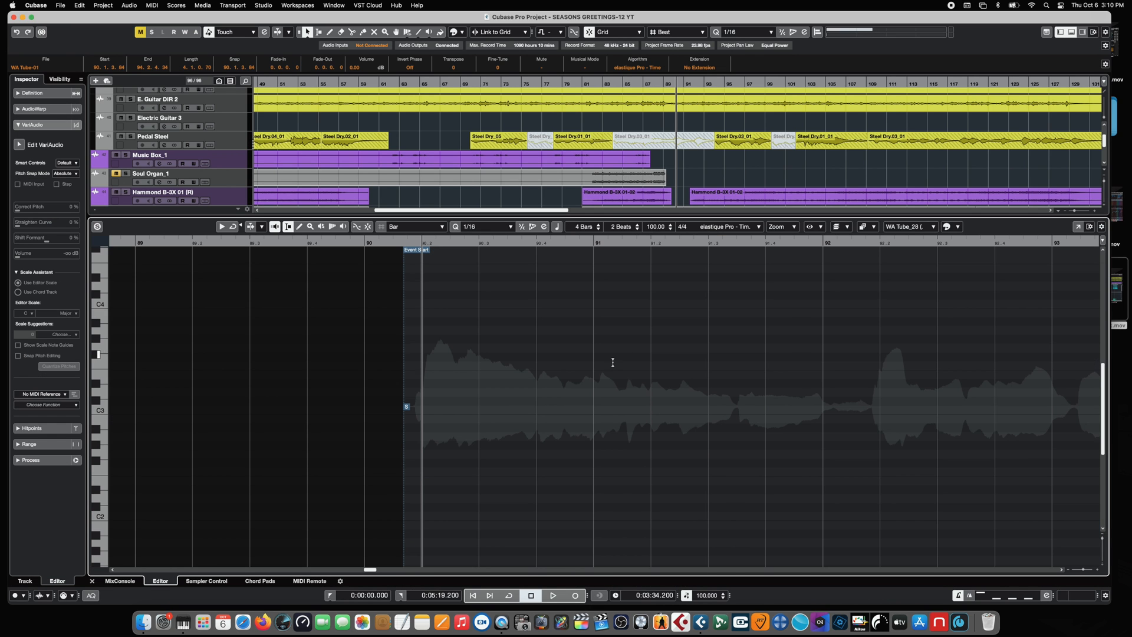
{"action": "left_click_drag", "start_coordinate": [372, 571], "coordinate": [375, 571]}
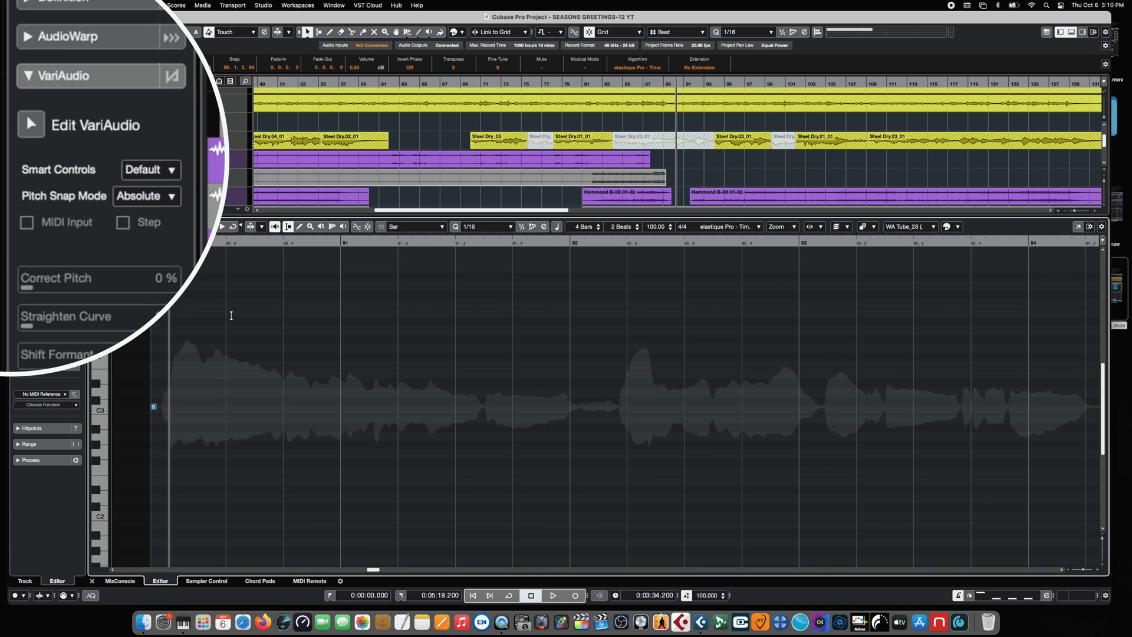
{"action": "left_click", "coordinate": [19, 145]}
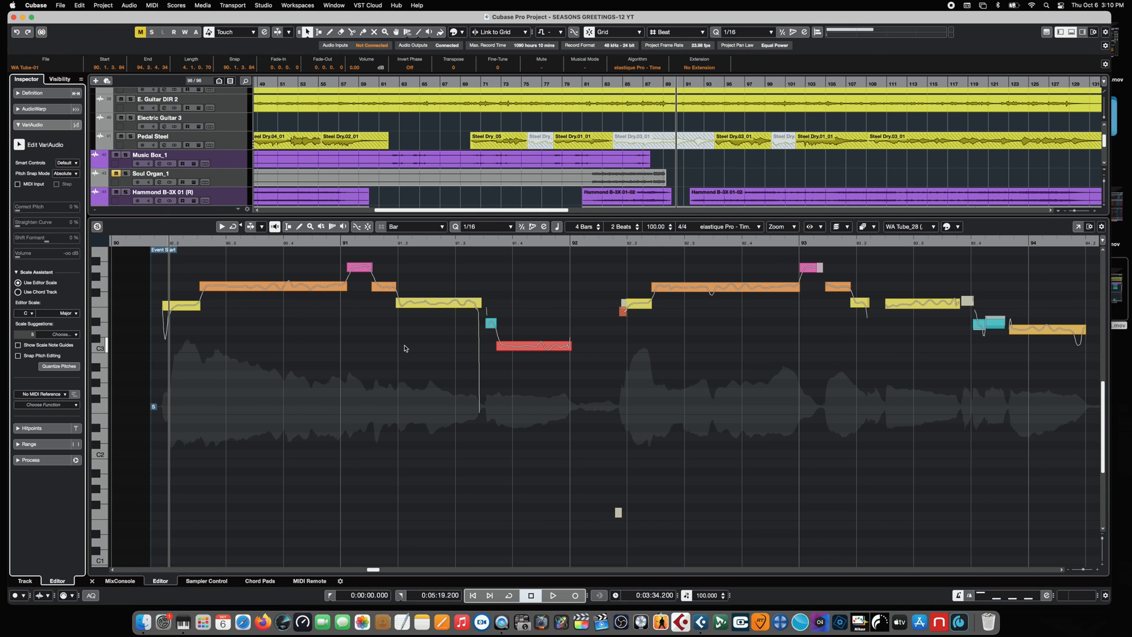
{"action": "key", "text": "g"}
{"action": "key", "text": "g"}
{"action": "key", "text": "g"}
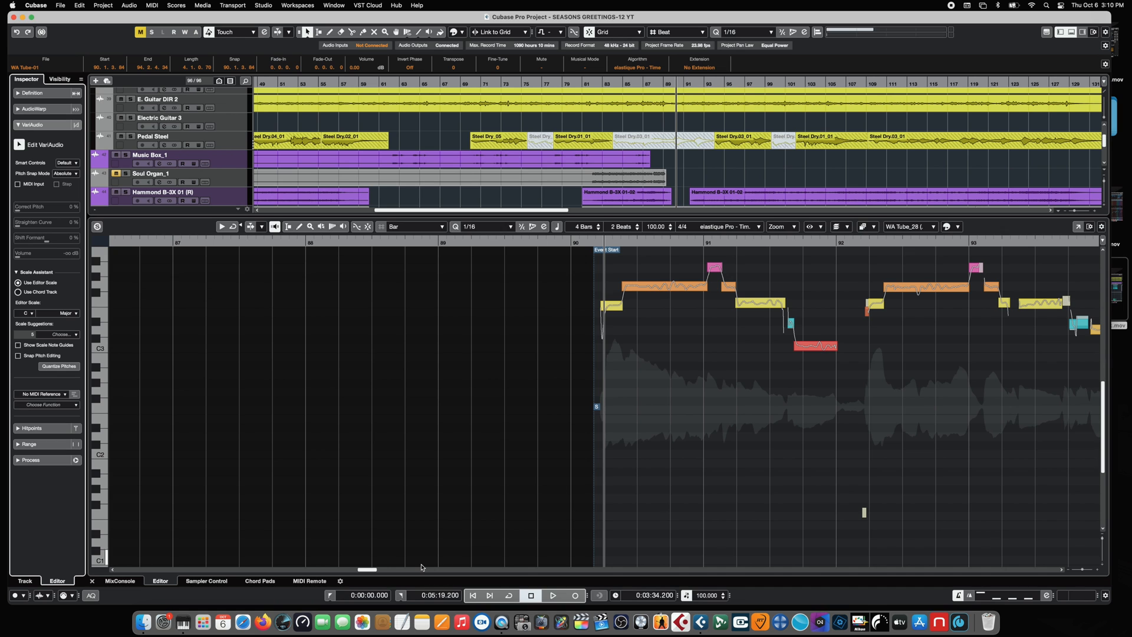
{"action": "left_click_drag", "start_coordinate": [357, 570], "coordinate": [371, 570]}
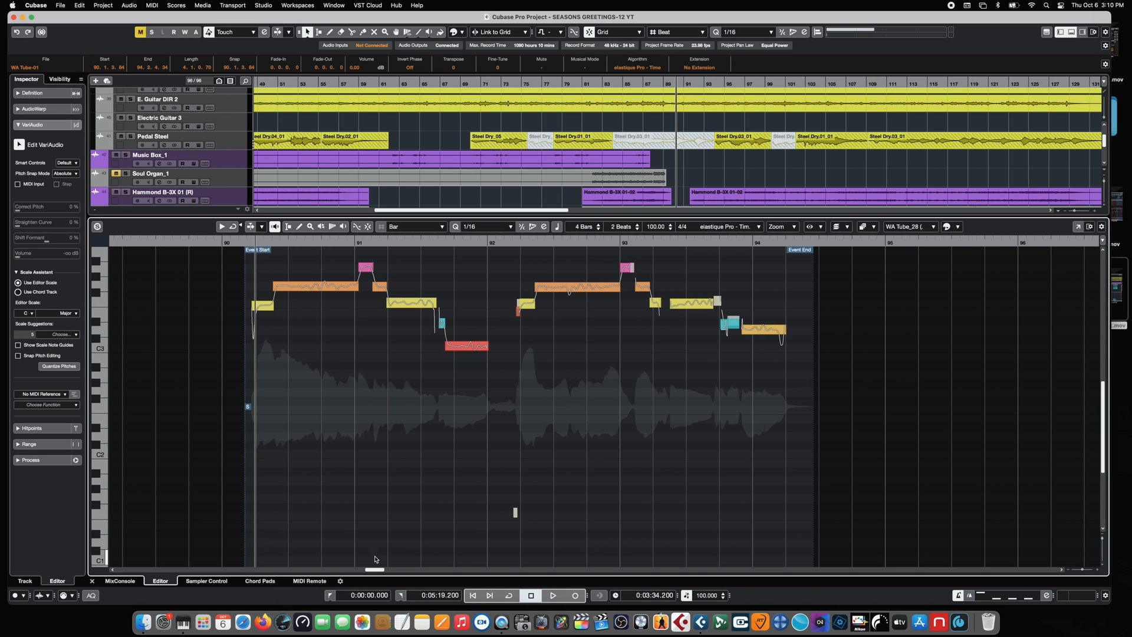
{"action": "left_click_drag", "start_coordinate": [1105, 417], "coordinate": [1105, 397]}
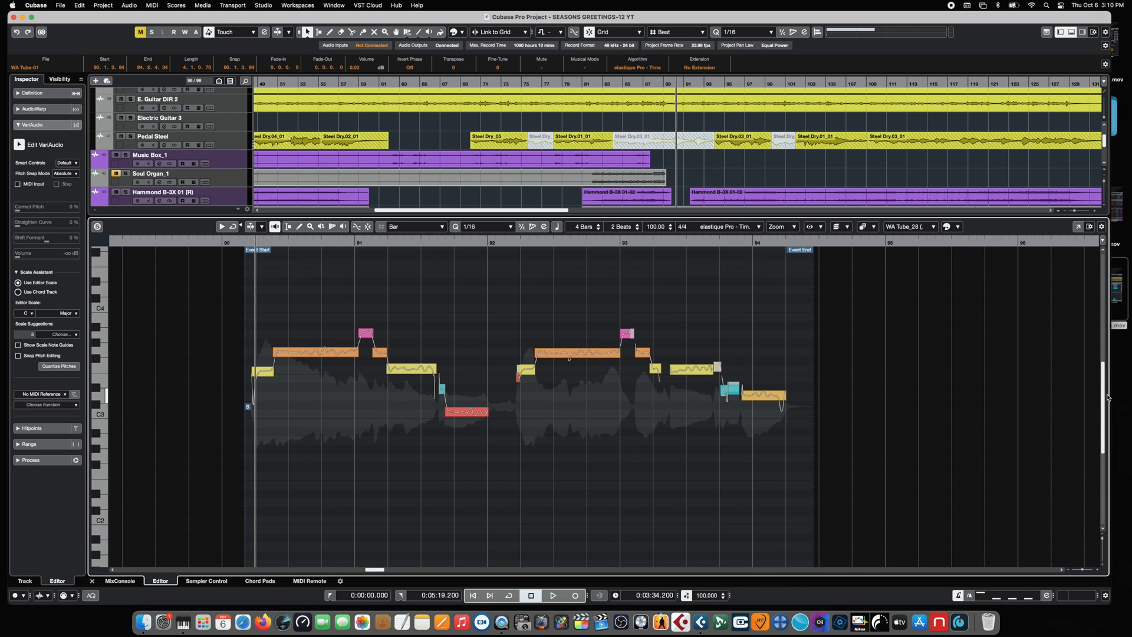
{"action": "left_click_drag", "start_coordinate": [378, 572], "coordinate": [372, 571]}
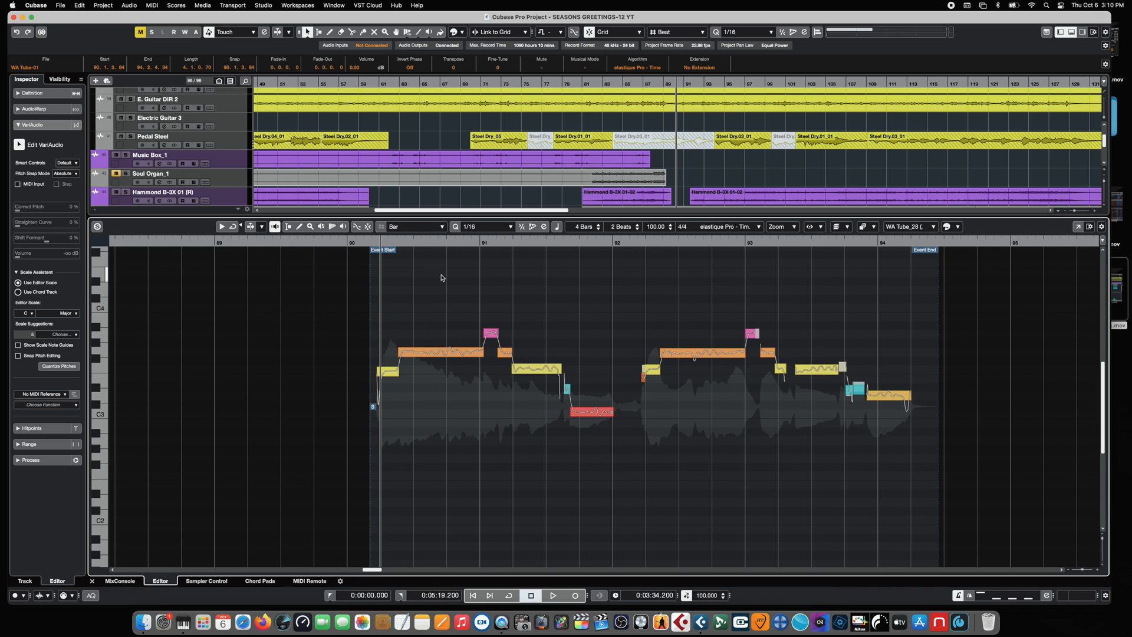
Audition the detected pitch segments of the WA Tube vocal, including the long G3 and F3 notes
{"action": "mouse_move", "coordinate": [456, 352]}
{"action": "left_mouse_down"}
{"action": "mouse_move", "coordinate": [456, 334]}
{"action": "mouse_move", "coordinate": [456, 370]}
{"action": "mouse_move", "coordinate": [456, 352]}
{"action": "left_mouse_up"}
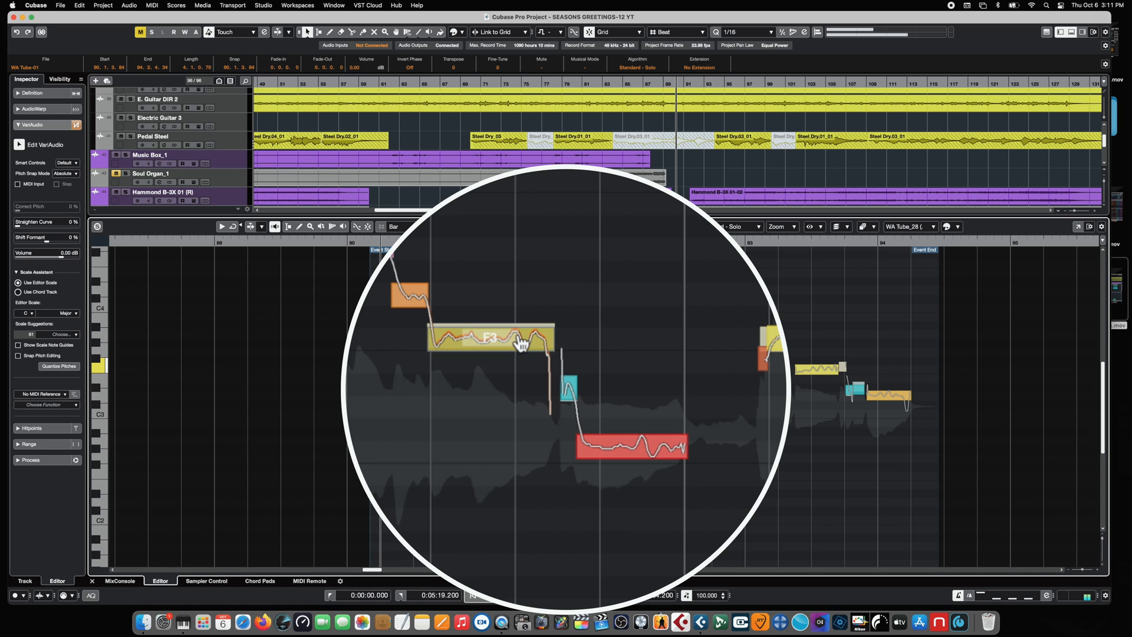
{"action": "left_click", "coordinate": [661, 453]}
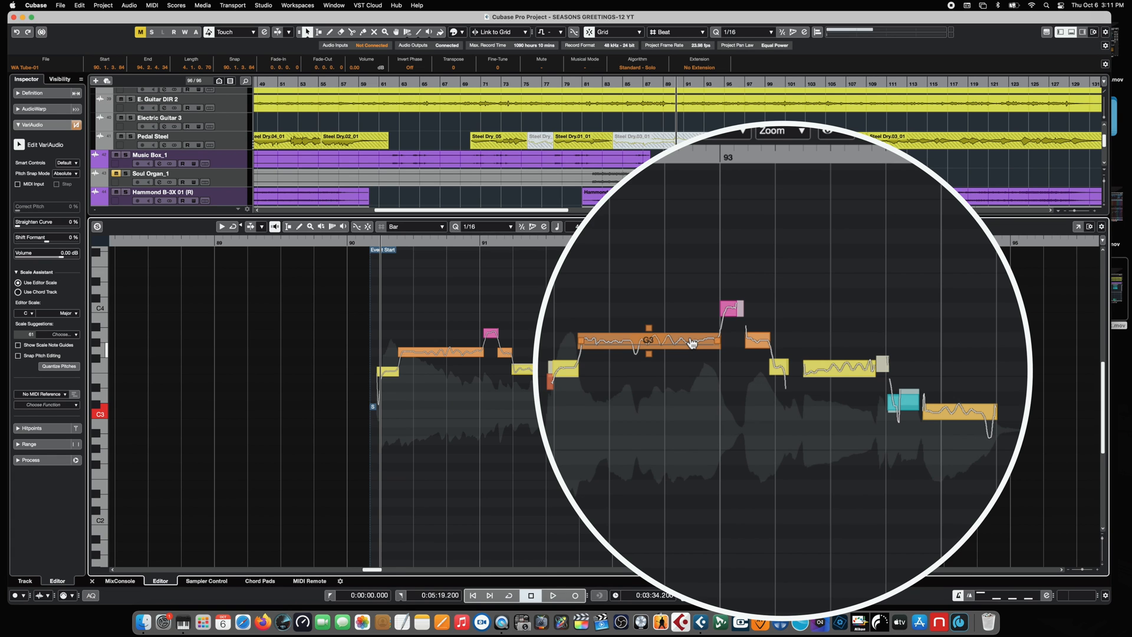
{"action": "left_click", "coordinate": [692, 344]}
{"action": "left_click", "coordinate": [856, 374]}
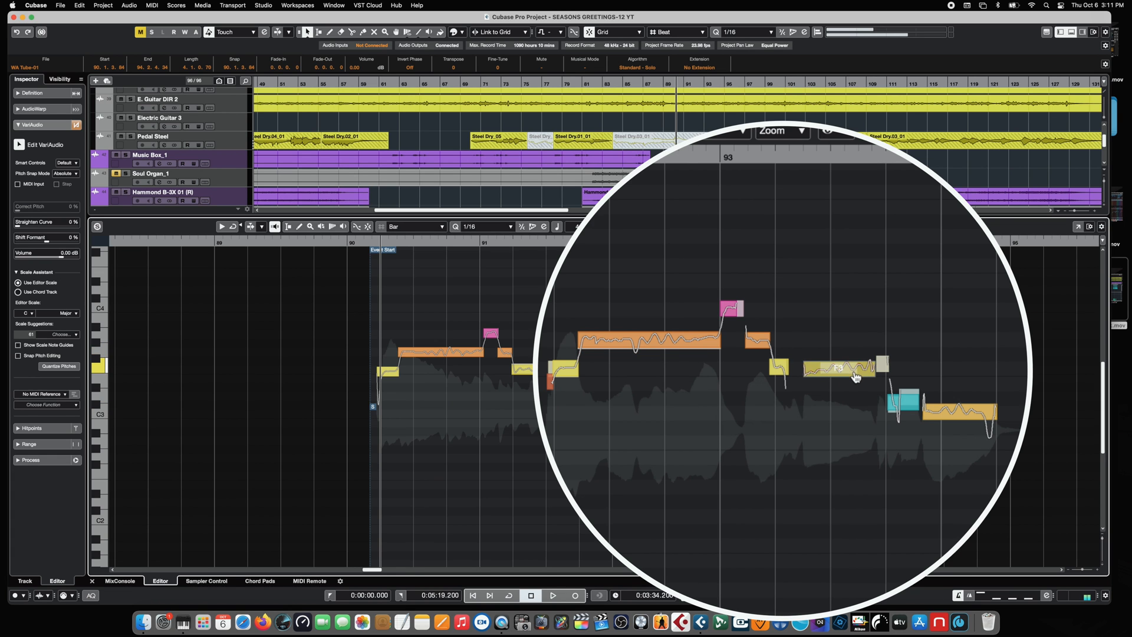
{"action": "left_click", "coordinate": [968, 413]}
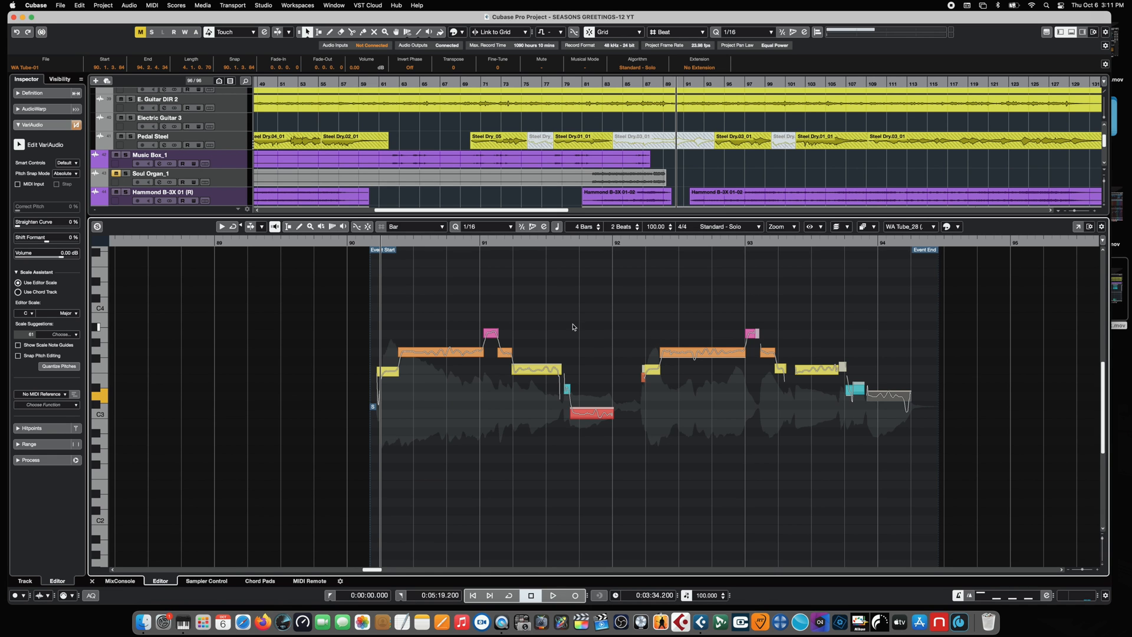
Try splitting and retiming the first long G3 segment, play the altered phrase, and undo the timing edit
{"action": "left_click", "coordinate": [446, 358]}
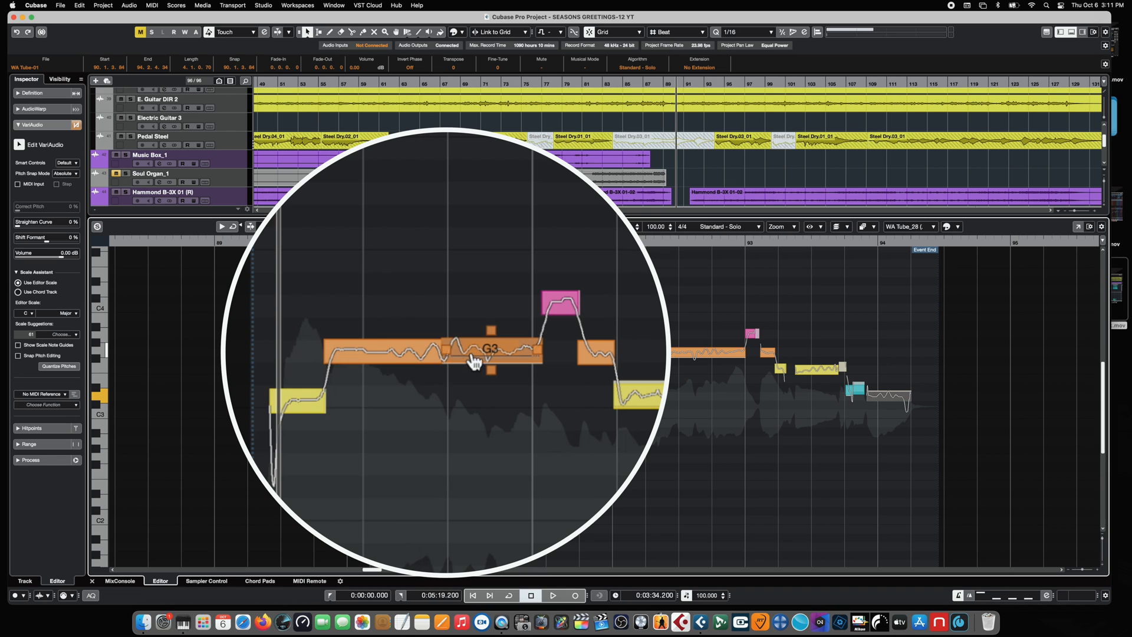
{"action": "left_click_drag", "start_coordinate": [446, 351], "coordinate": [449, 353]}
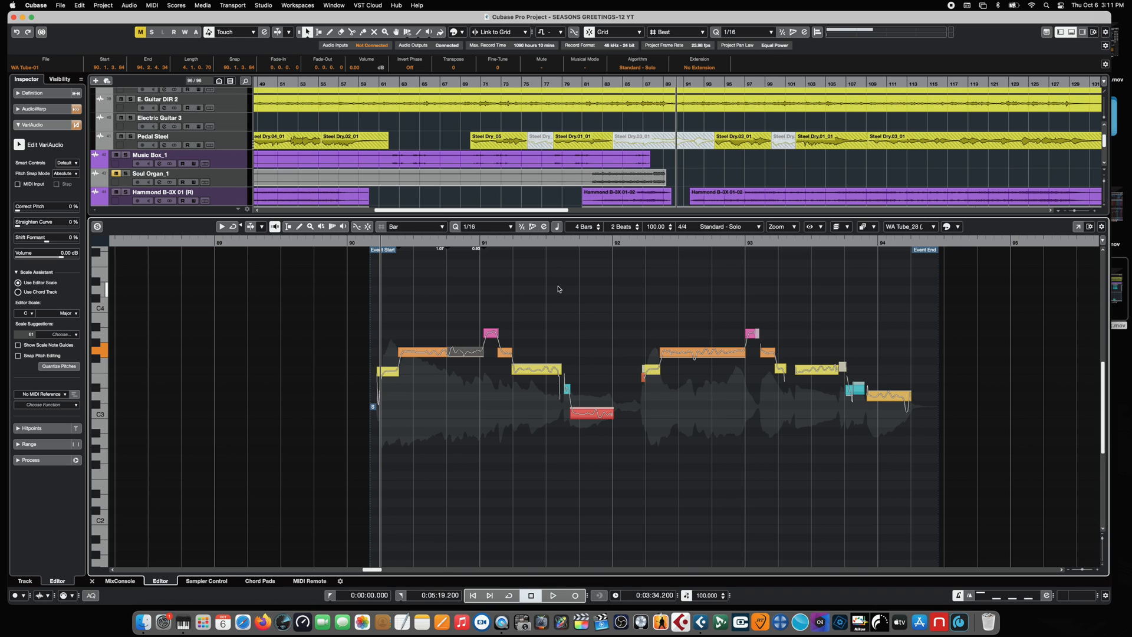
{"action": "key", "text": "space"}
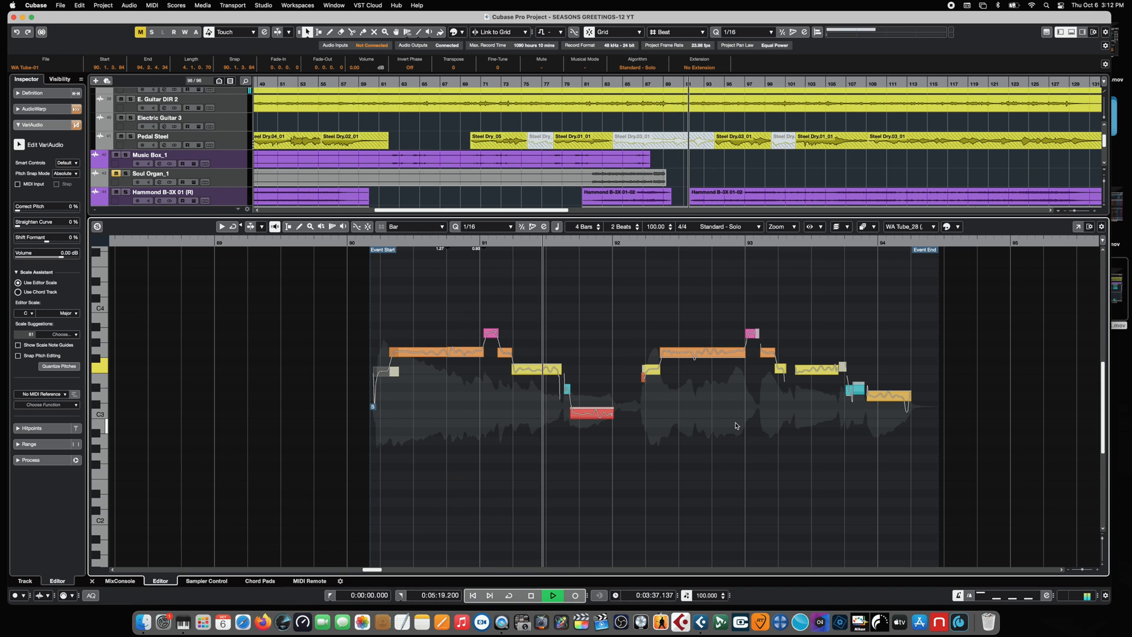
{"action": "key", "text": "space"}
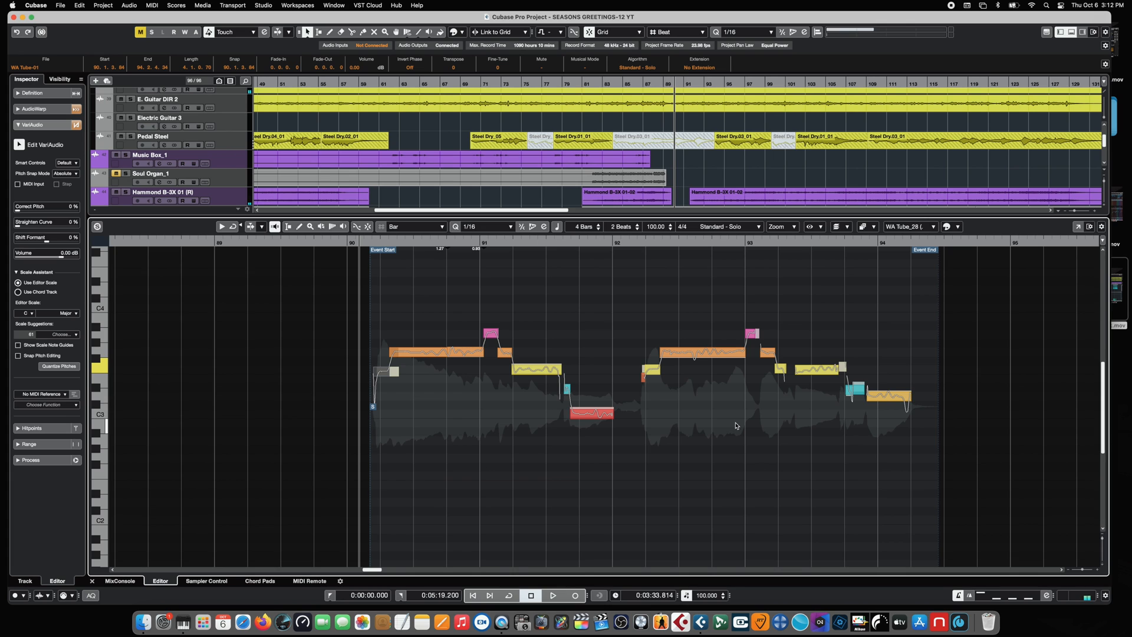
{"action": "key", "text": "super+z"}
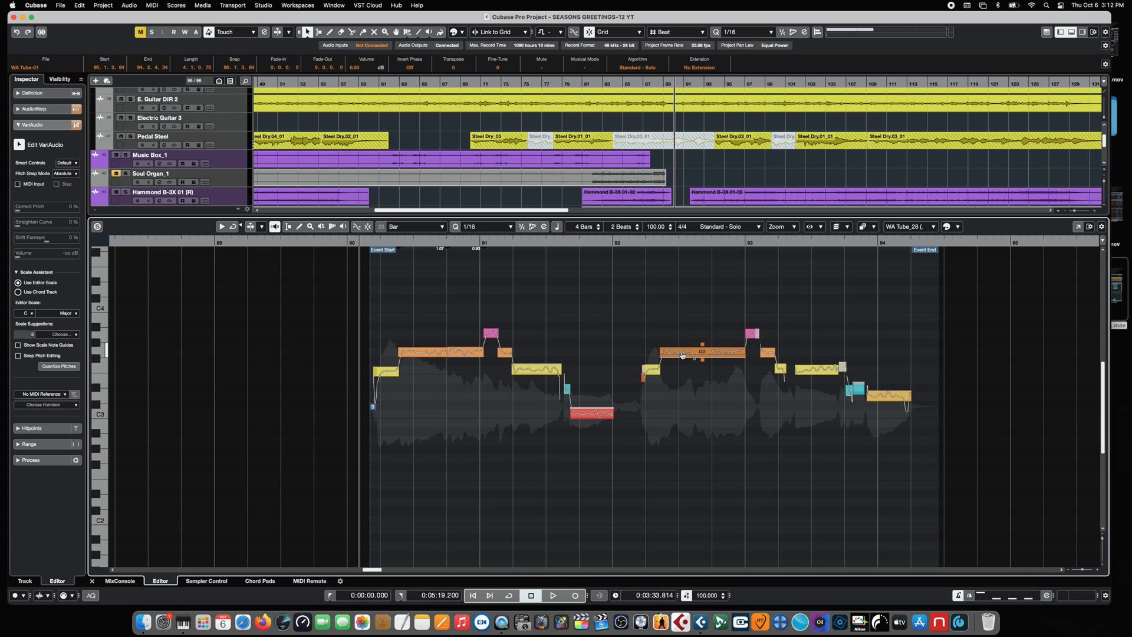
{"action": "left_click_drag", "start_coordinate": [661, 352], "coordinate": [664, 354]}
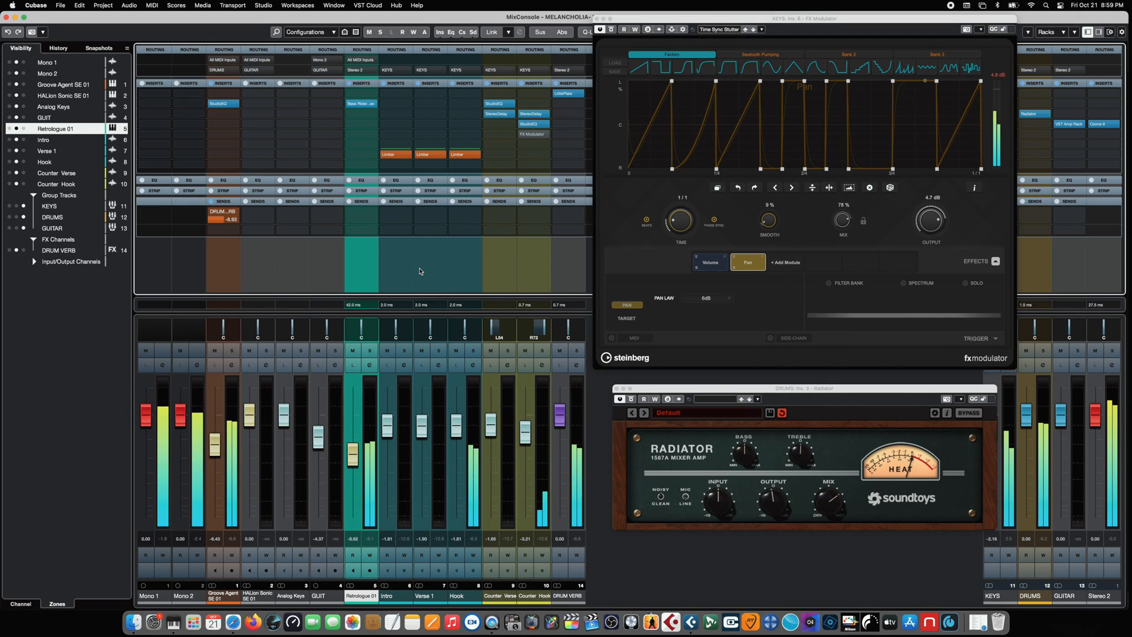
{"action": "key", "text": "F3"}
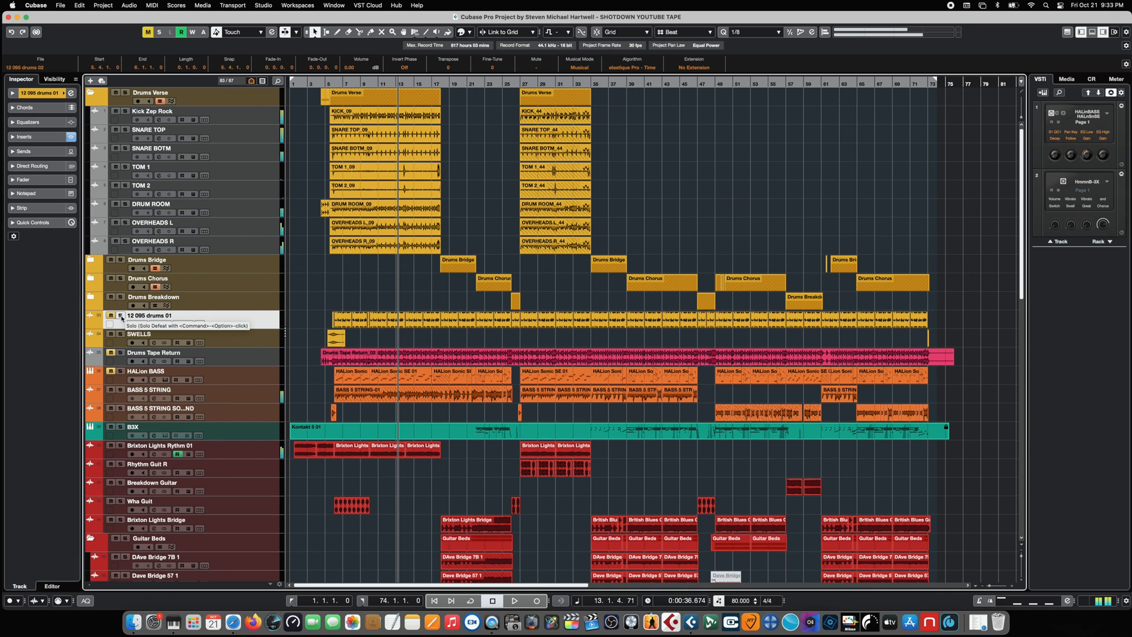
Solo the 12 095 drums 01 track, display its direct routing during playback, and stop
{"action": "left_click", "coordinate": [121, 317]}
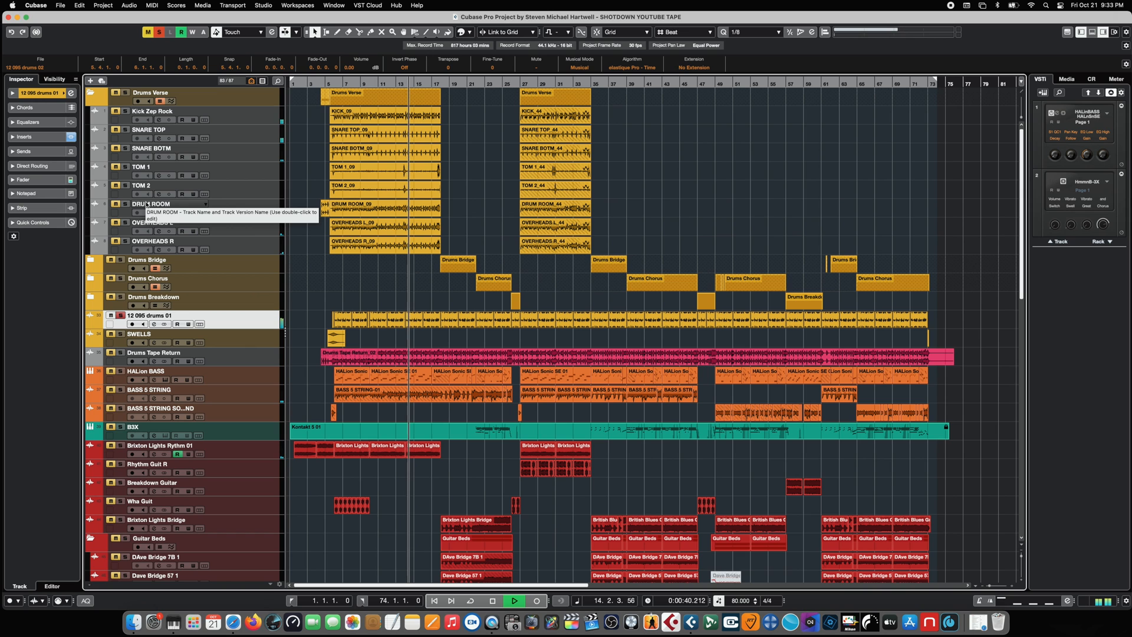
{"action": "left_click", "coordinate": [33, 167]}
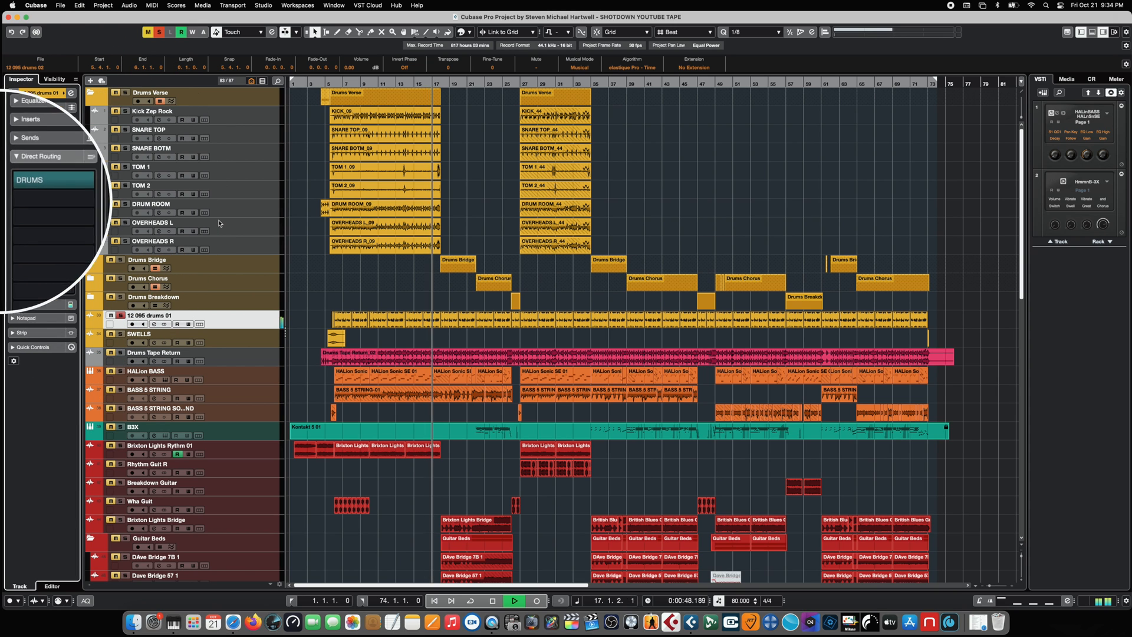
{"action": "key", "text": "space"}
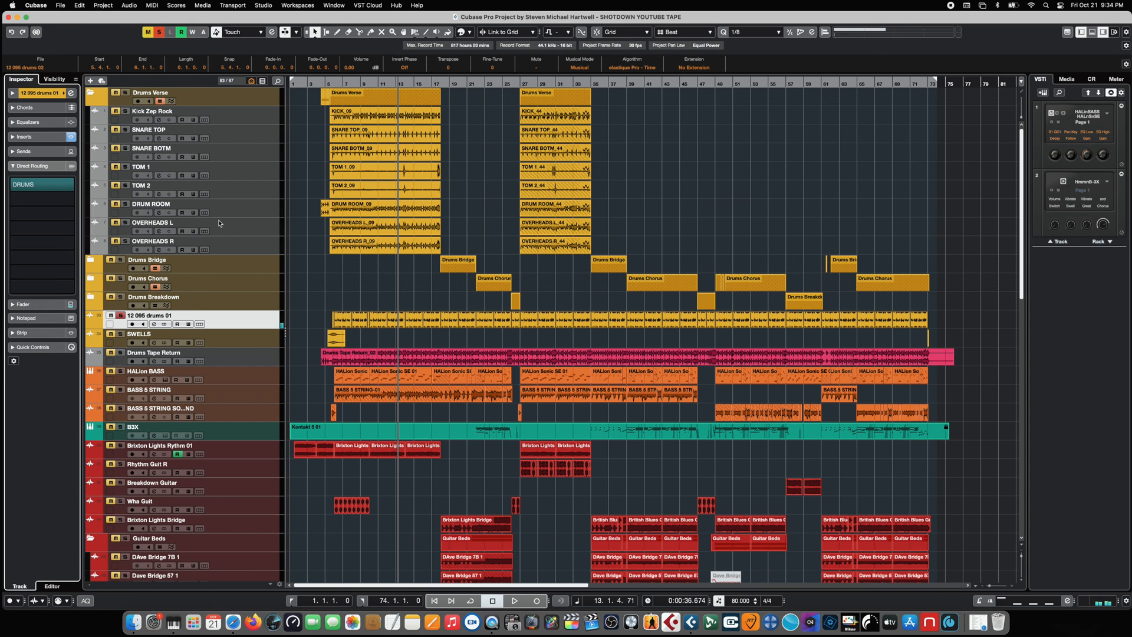
Add a stereo group channel named LOOPS to the 12 095 drums 01 channel, created inside the folder and output to STEREO 15-16
{"action": "key", "text": "F3"}
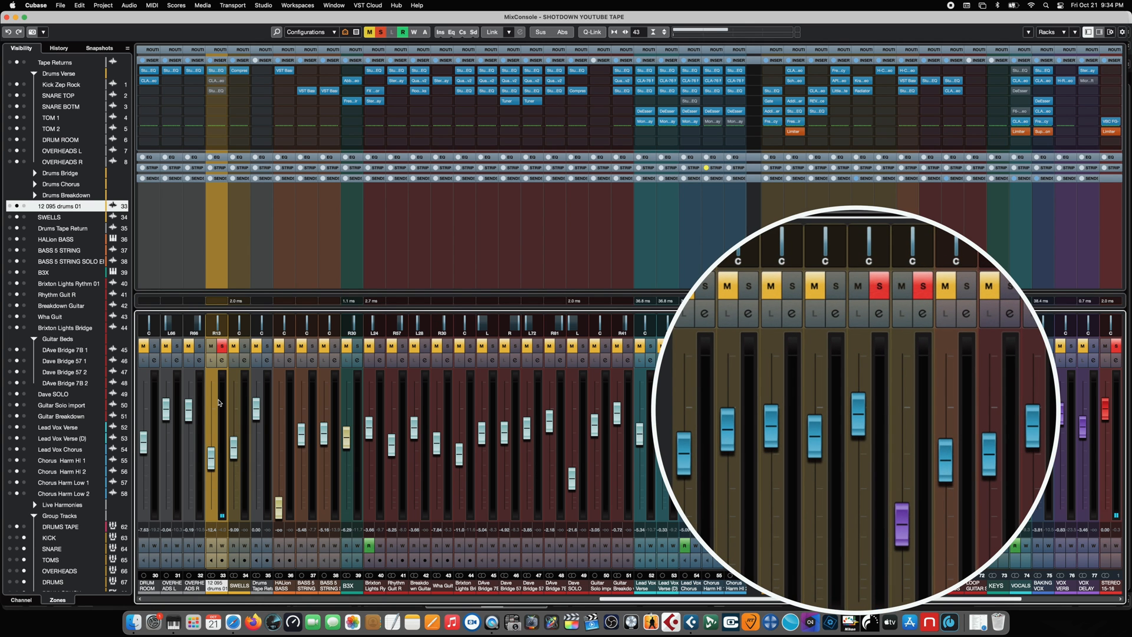
{"action": "right_click", "coordinate": [219, 403]}
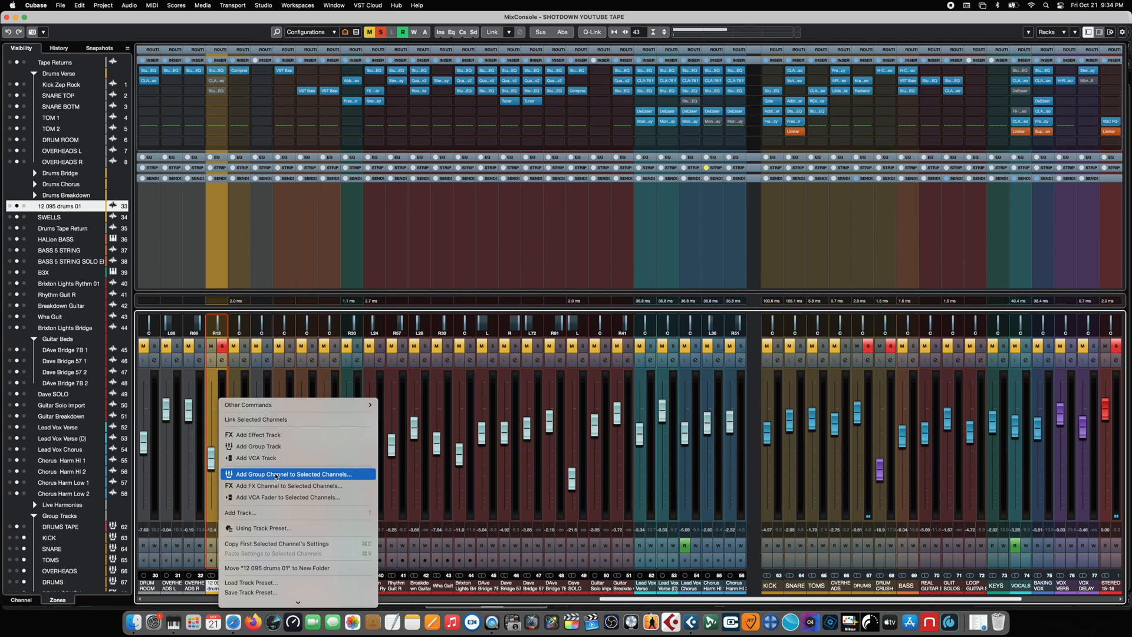
{"action": "left_click", "coordinate": [277, 474]}
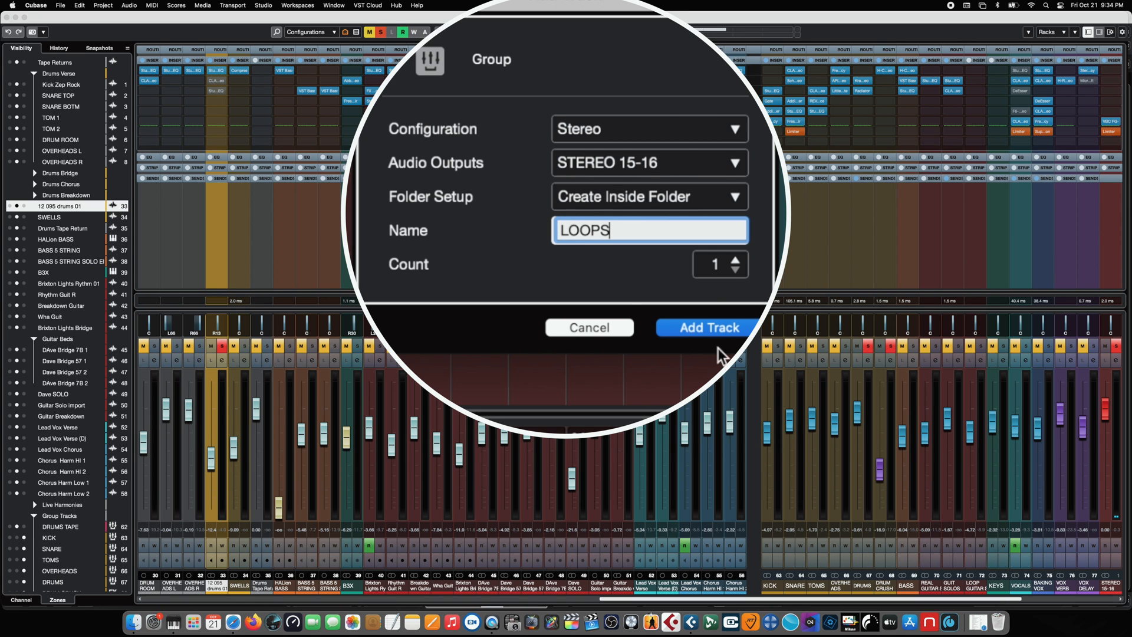
{"action": "left_click", "coordinate": [713, 334]}
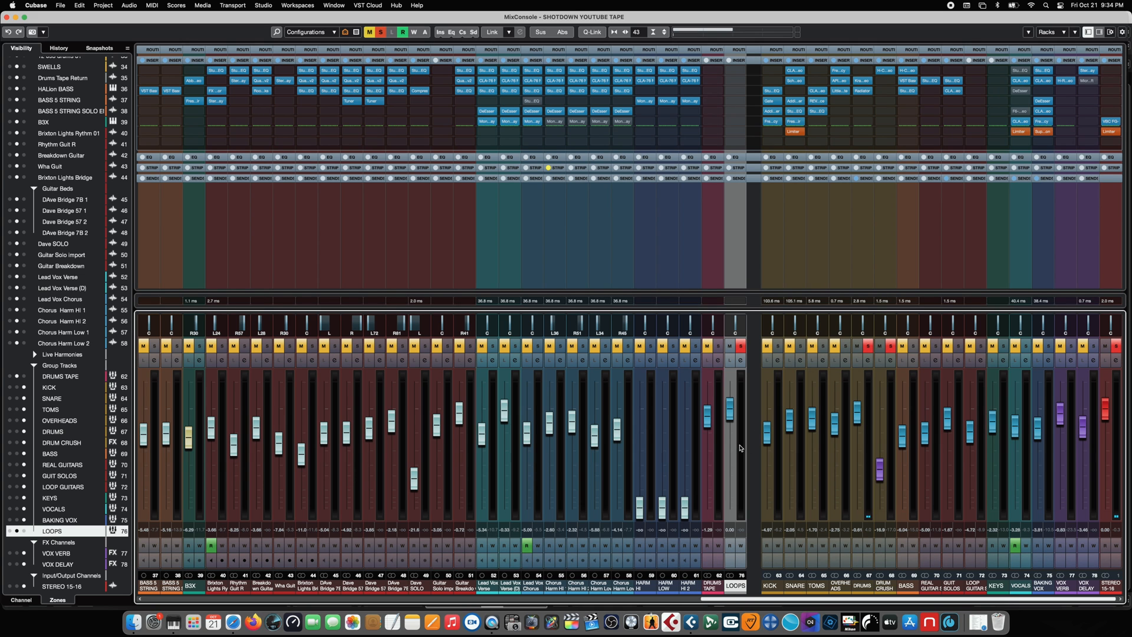
Lower the LOOPS group's fader slightly, play the soloed drum loop through it, and return to the project window
{"action": "mouse_move", "coordinate": [731, 398]}
{"action": "left_mouse_down"}
{"action": "mouse_move", "coordinate": [730, 498]}
{"action": "mouse_move", "coordinate": [736, 384]}
{"action": "left_mouse_up"}
{"action": "key", "text": "space"}
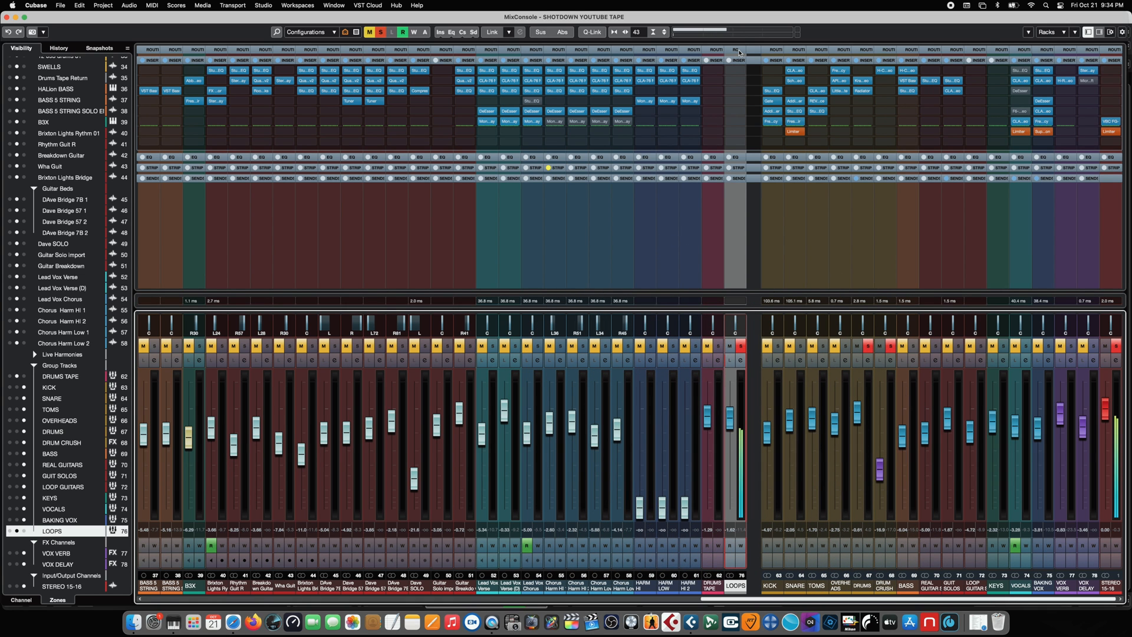
{"action": "key", "text": "F3"}
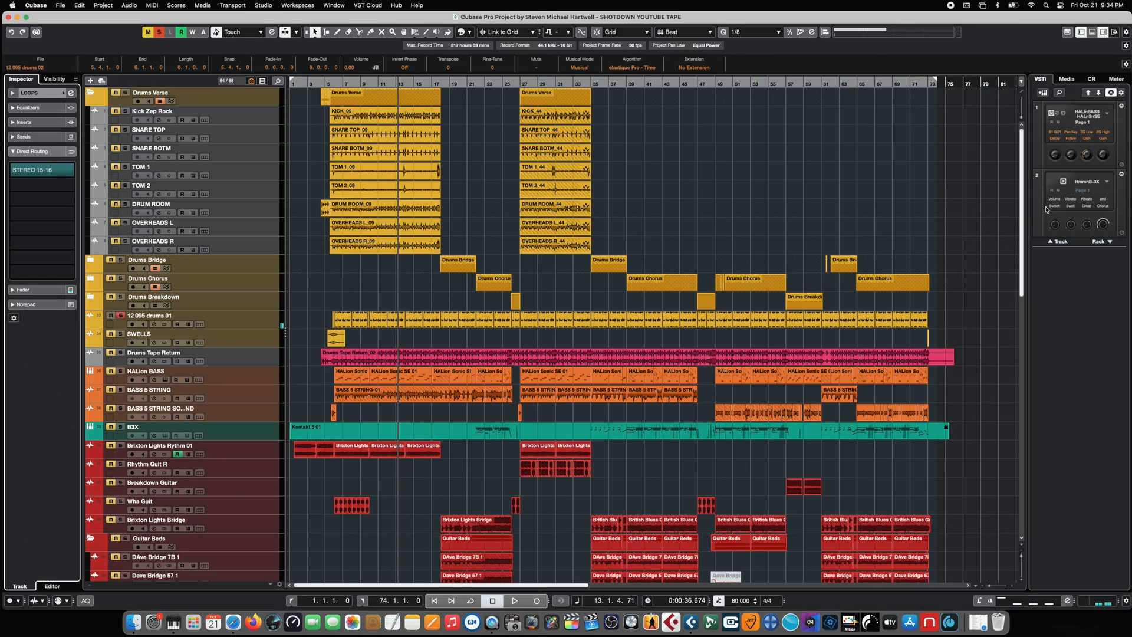
{"action": "scroll", "coordinate": [1025, 216], "scroll_direction": "down", "scroll_amount": 10}
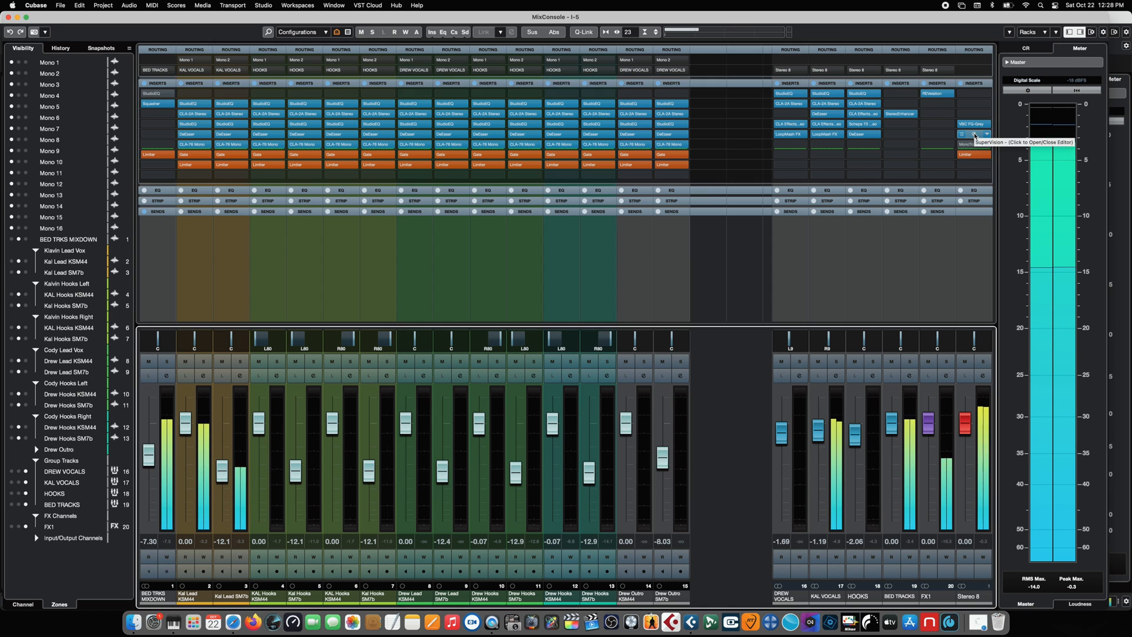
Open SuperVision on Stereo 6 and StereoEnhancer on BED TRACKS, arranging the windows so the phasescope and width control are both visible
{"action": "left_click", "coordinate": [974, 137]}
{"action": "left_click_drag", "start_coordinate": [664, 295], "coordinate": [653, 102]}
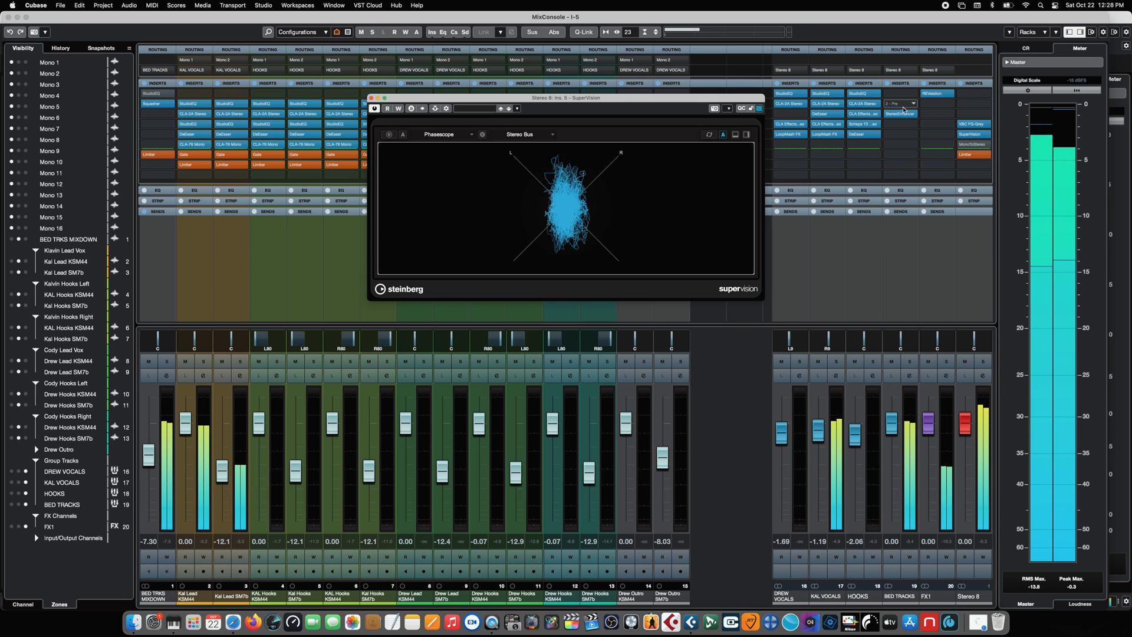
{"action": "left_click", "coordinate": [901, 116]}
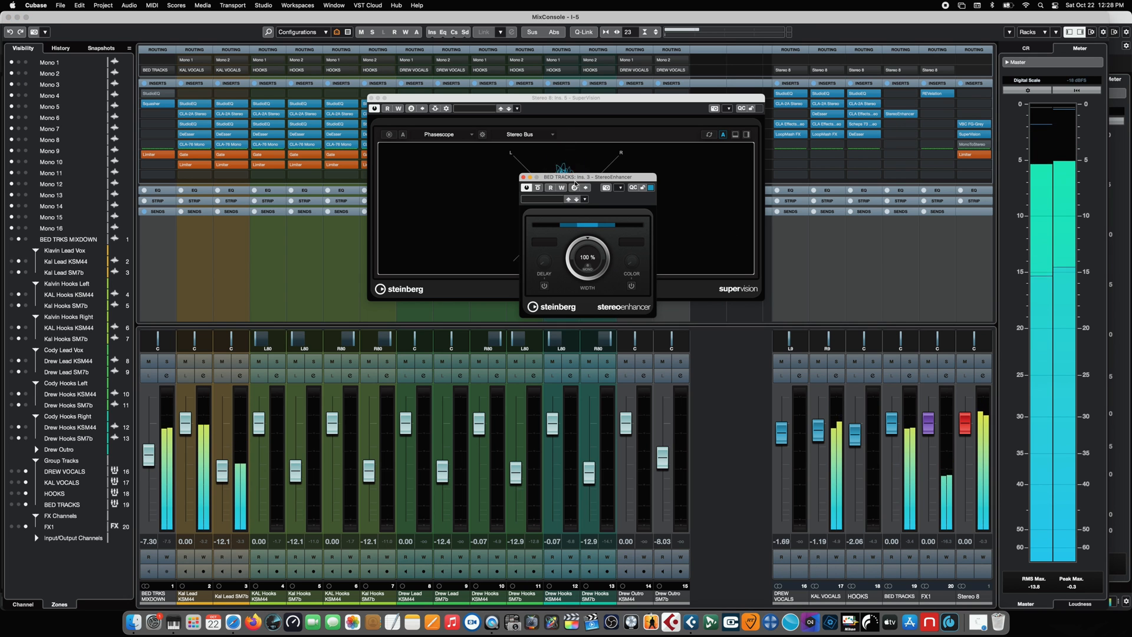
{"action": "left_click_drag", "start_coordinate": [582, 177], "coordinate": [568, 286]}
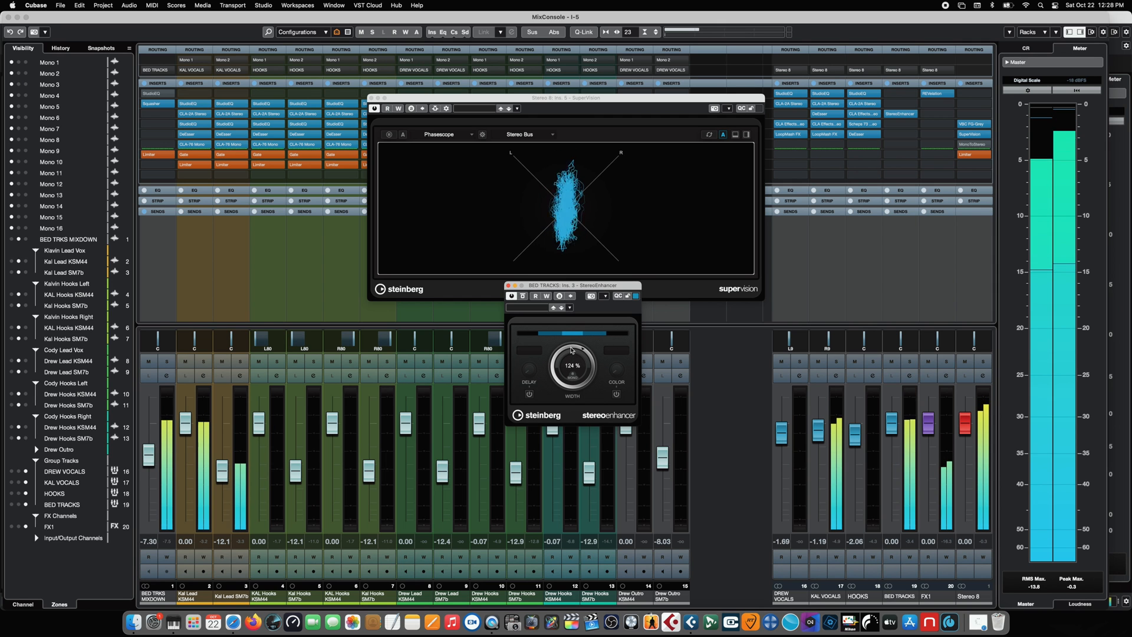
Vary the BED TRACKS StereoEnhancer width between 188 % and 116 %, toggling the bypass of the MonoToStereo insert on Stereo 6
{"action": "left_click_drag", "start_coordinate": [569, 314], "coordinate": [570, 309]}
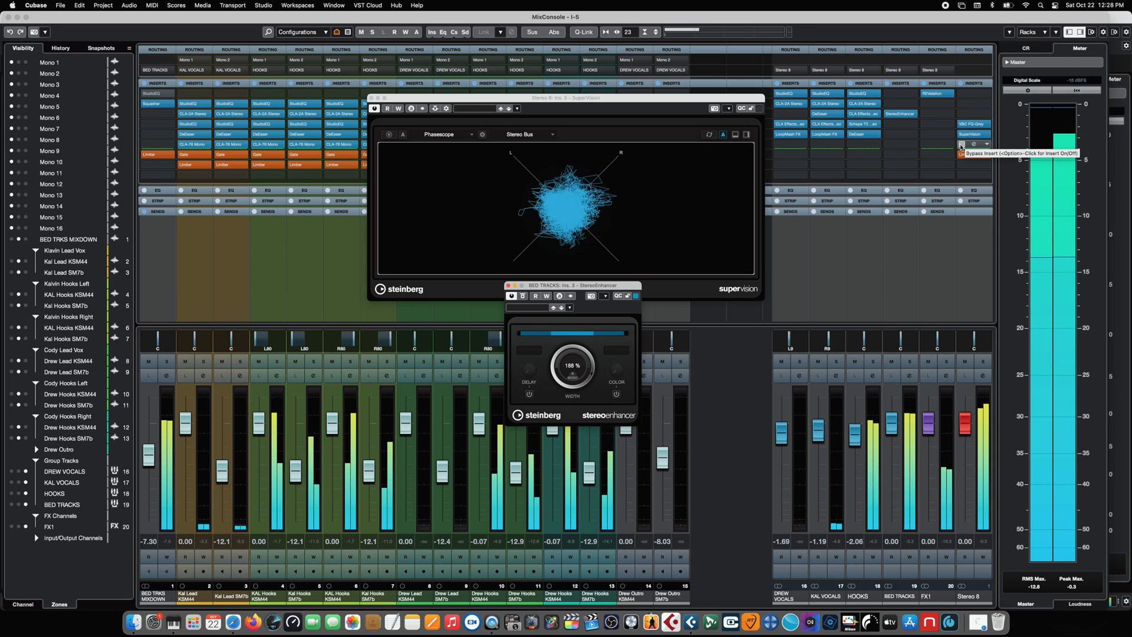
{"action": "left_click", "coordinate": [962, 147]}
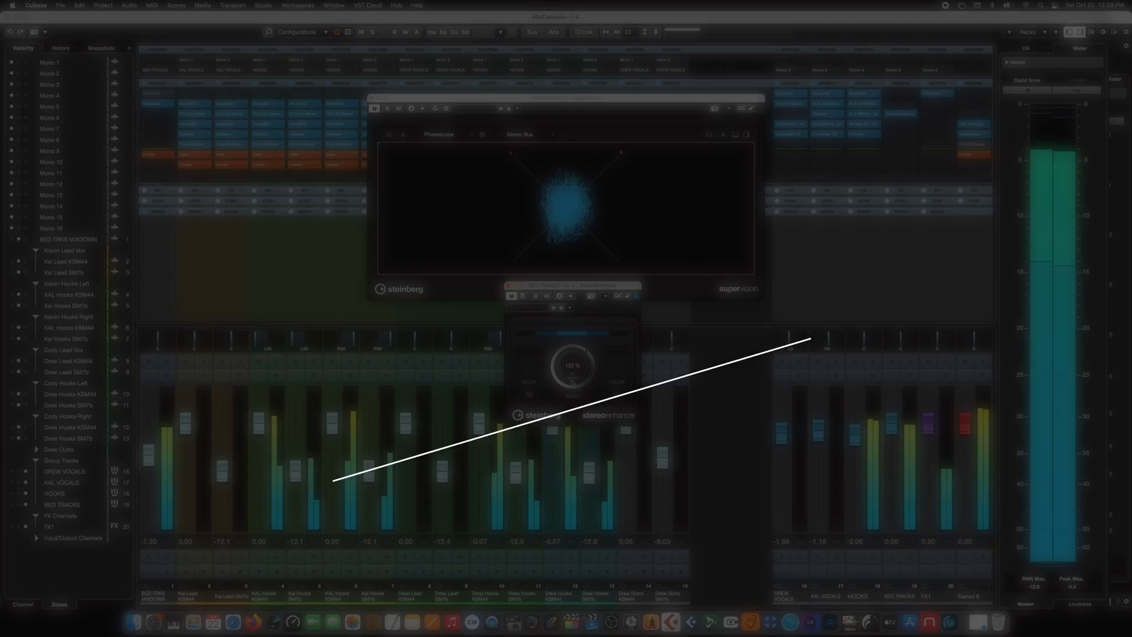
{"action": "left_click", "coordinate": [574, 395]}
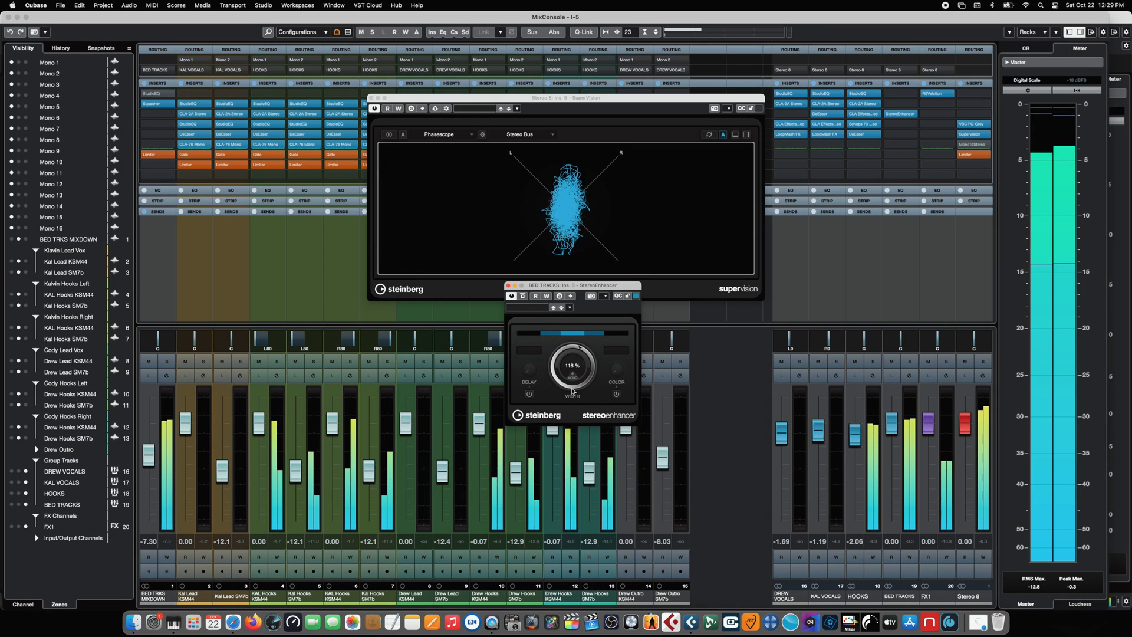
{"action": "left_click_drag", "start_coordinate": [572, 393], "coordinate": [574, 397]}
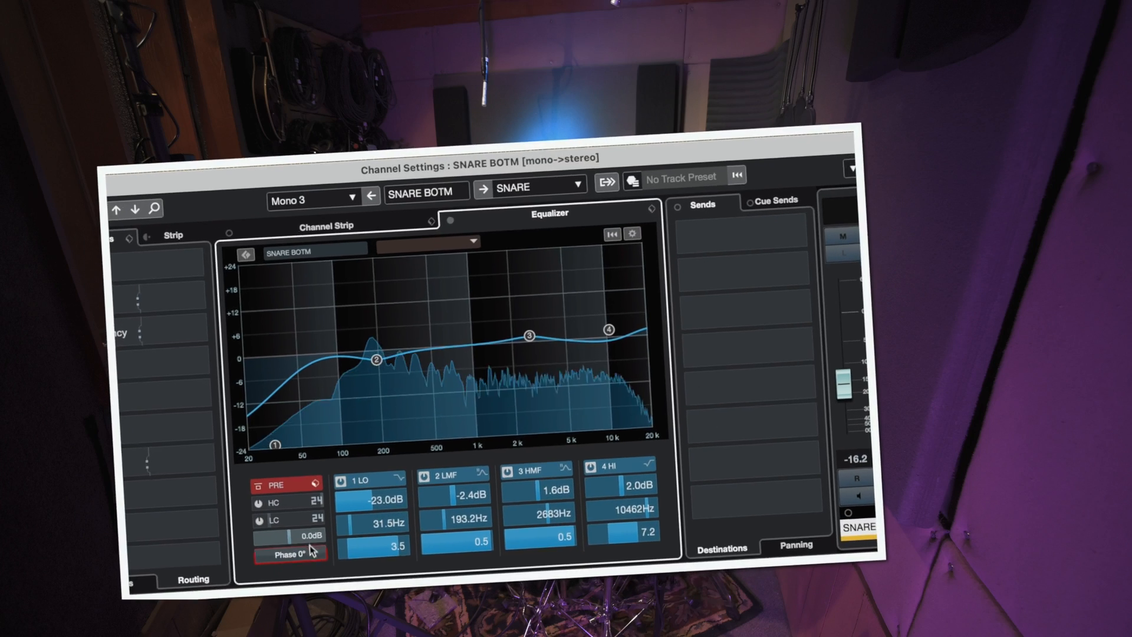
Set the SNARE BOTM channel's pre-section phase to 180° in its channel settings
{"action": "left_click", "coordinate": [330, 535]}
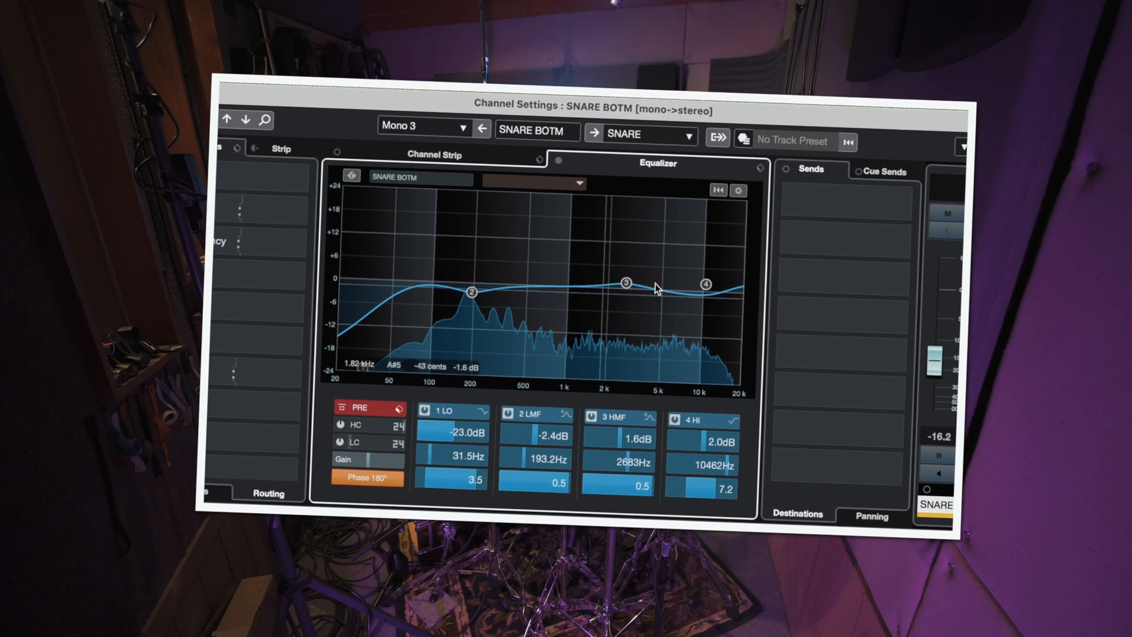
{"action": "mouse_move", "coordinate": [682, 299]}
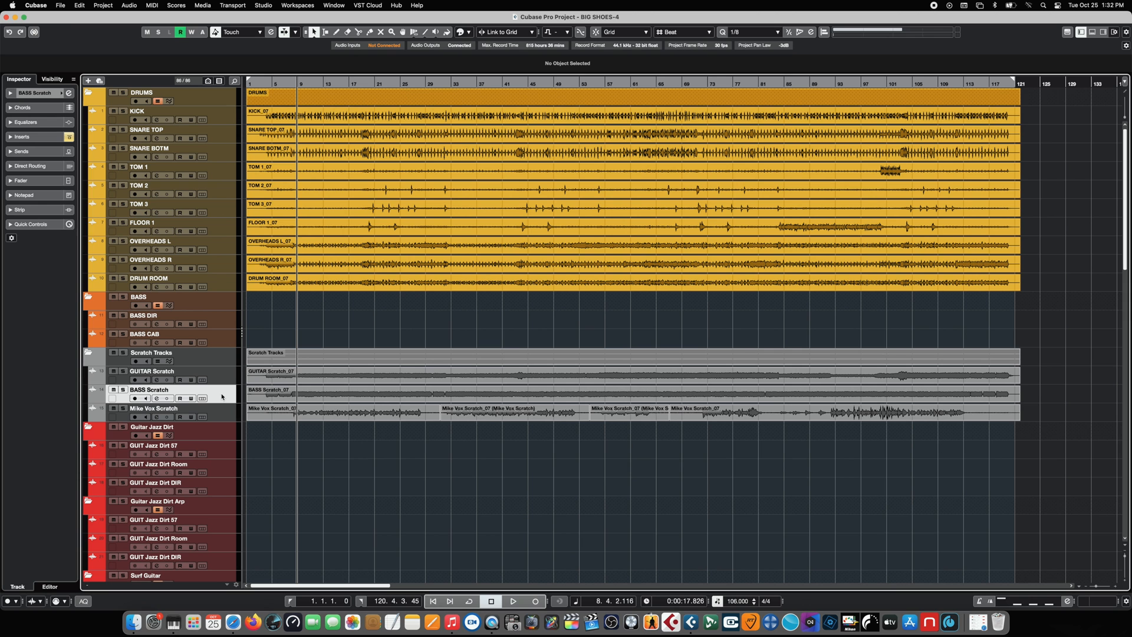
Play the BIG SHOES-4 song, check the BASS group channel in the MixConsole, return to the project window, and stop
{"action": "key", "text": "space"}
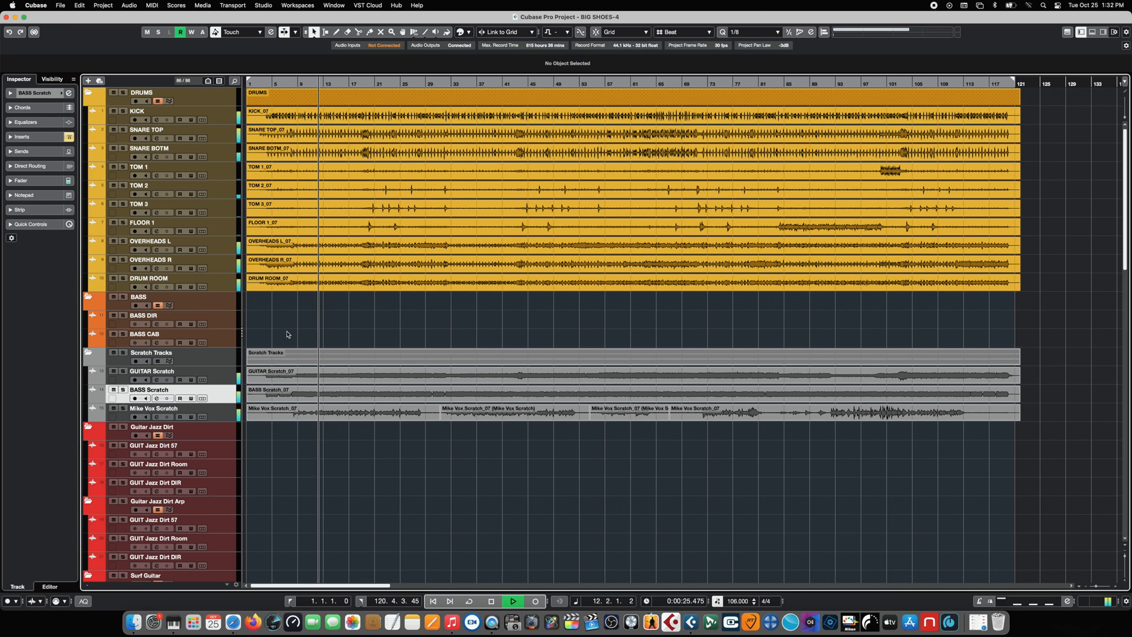
{"action": "key", "text": "F3"}
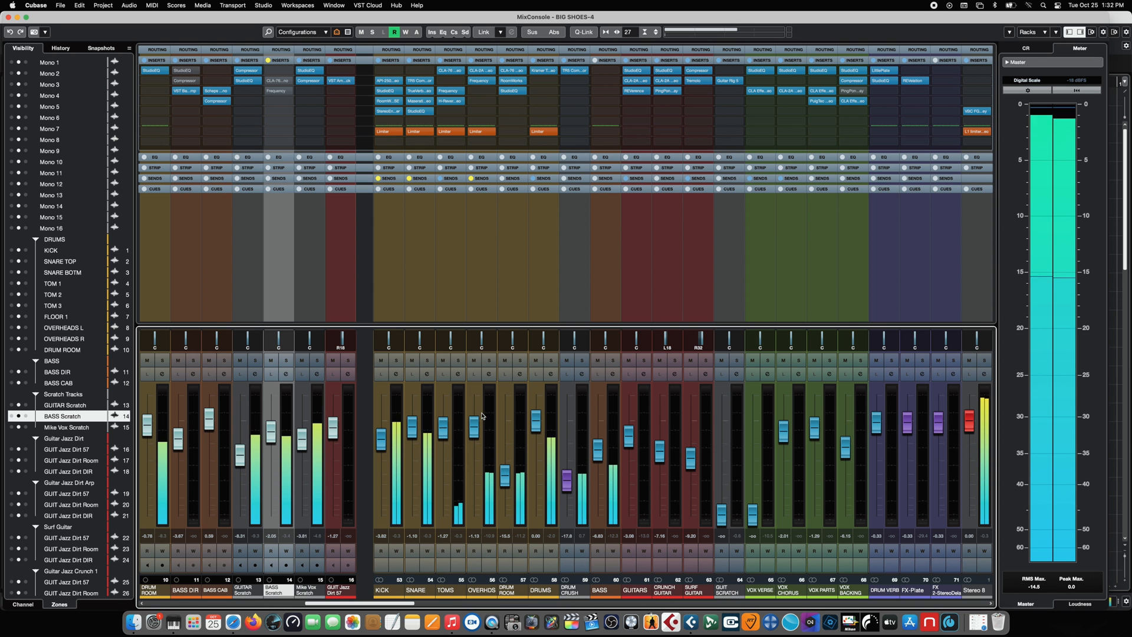
{"action": "left_click_drag", "start_coordinate": [597, 452], "coordinate": [598, 454]}
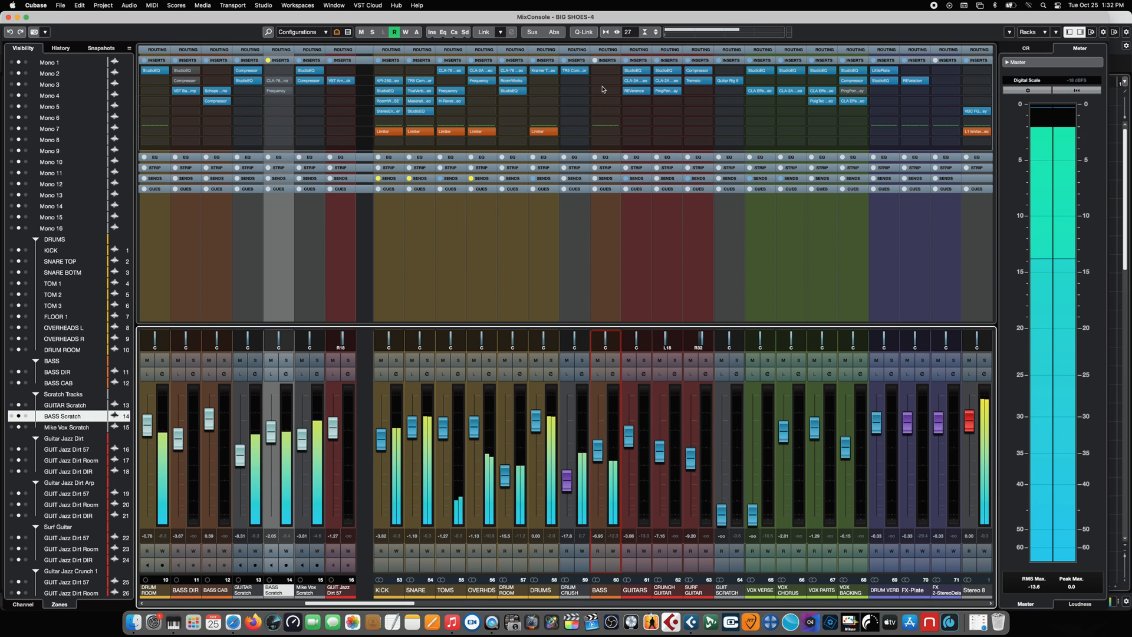
{"action": "key", "text": "F3"}
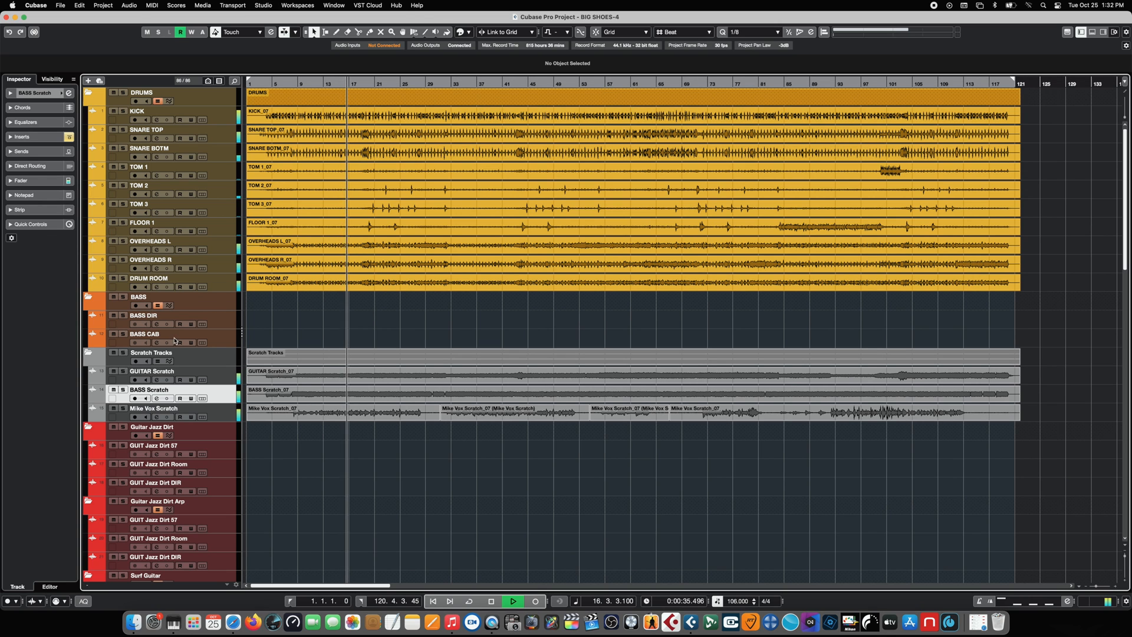
{"action": "key", "text": "space"}
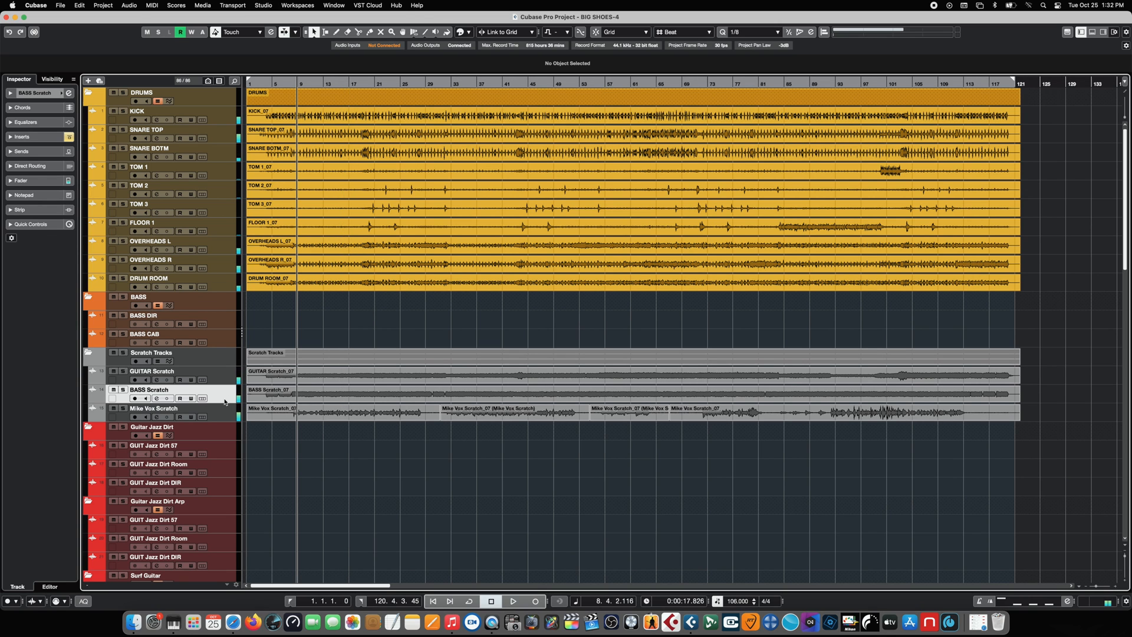
Duplicate the BASS Scratch track and check the direct routing of both the original and the copy
{"action": "right_click", "coordinate": [225, 401]}
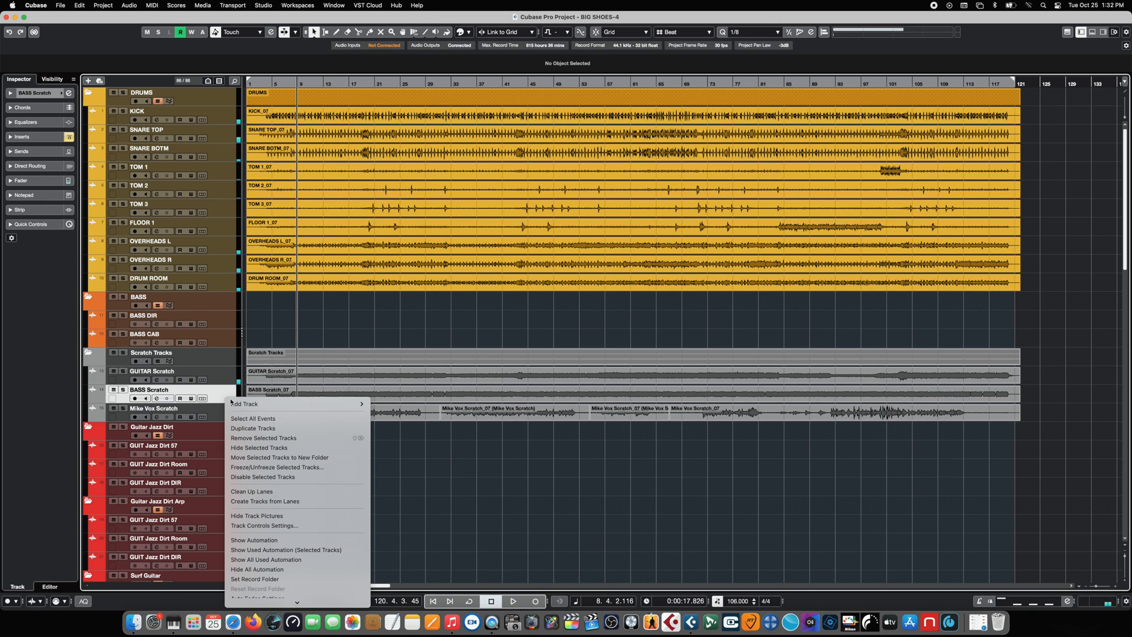
{"action": "left_click", "coordinate": [247, 429]}
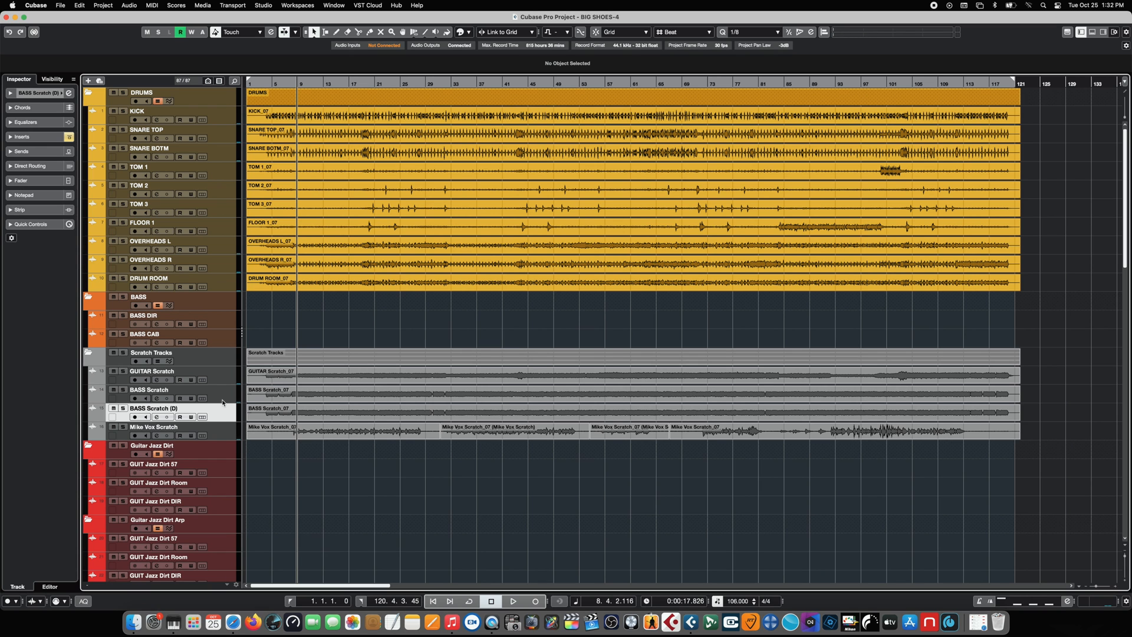
{"action": "left_click", "coordinate": [224, 398]}
{"action": "left_click", "coordinate": [28, 167]}
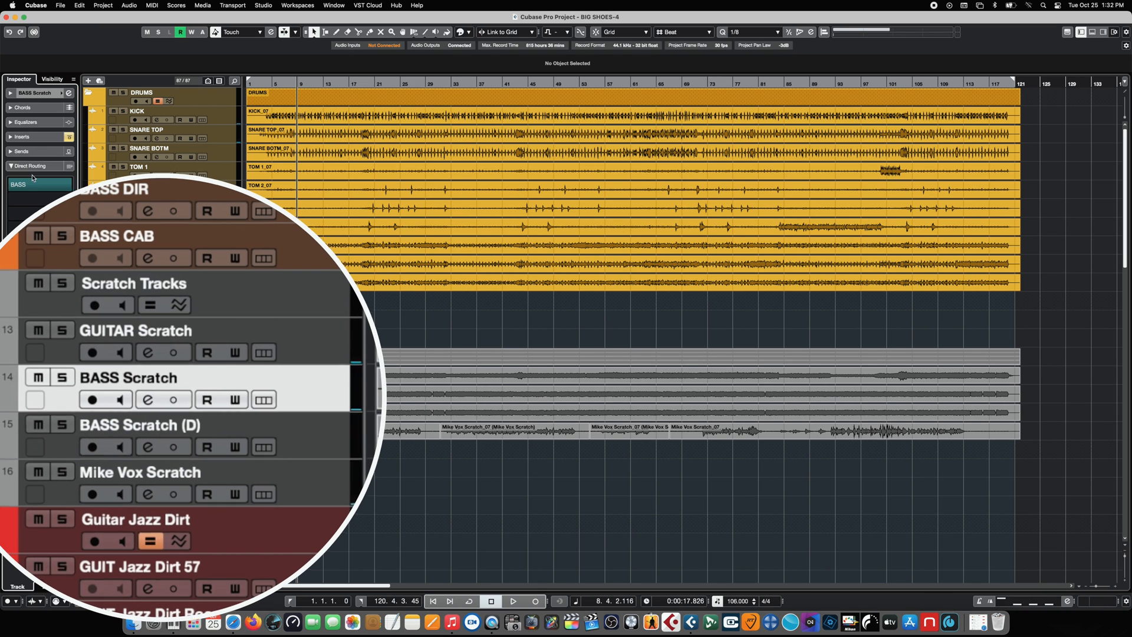
{"action": "left_click", "coordinate": [317, 436]}
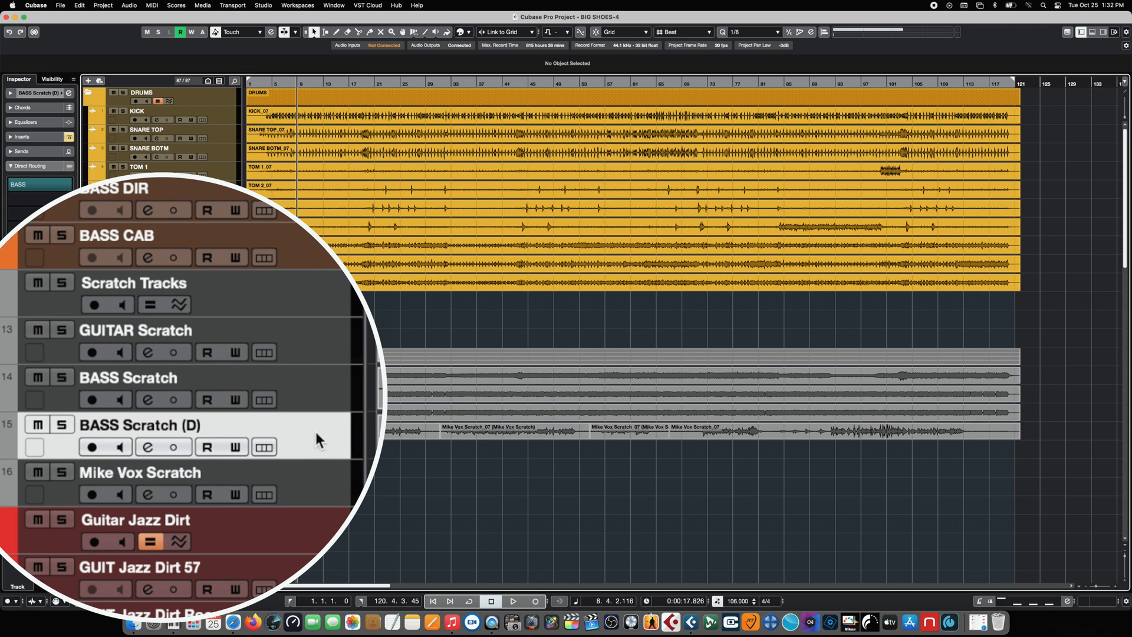
Activate and open the Frequency insert on the original BASS Scratch track, and flatten band 5 to 0.0 dB
{"action": "left_click", "coordinate": [321, 399]}
{"action": "left_click", "coordinate": [50, 167]}
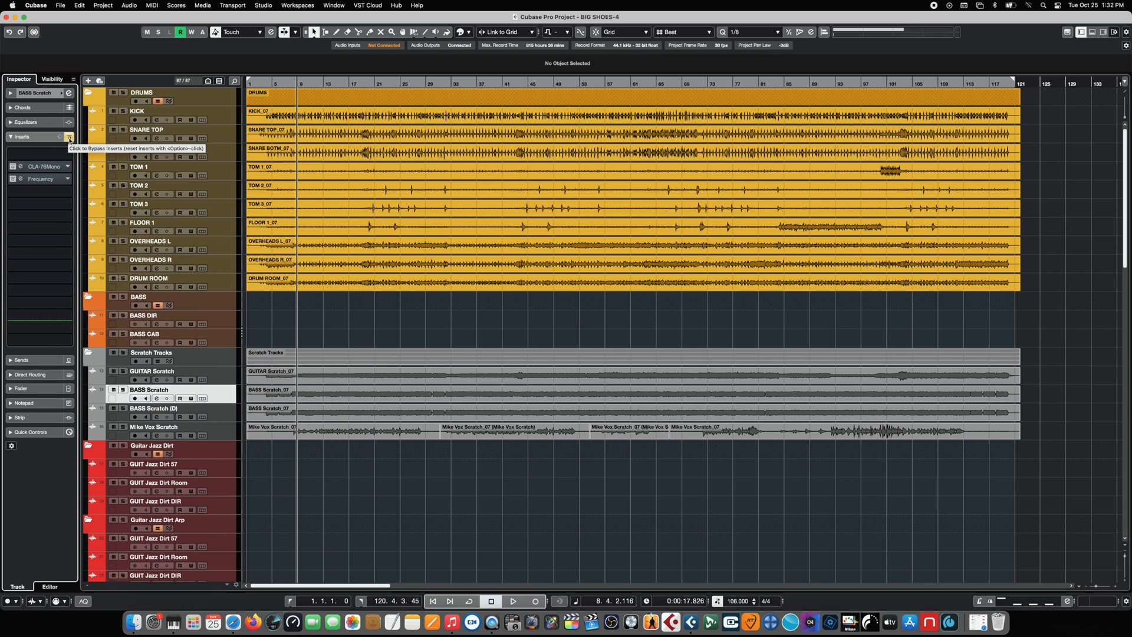
{"action": "left_click", "coordinate": [24, 185]}
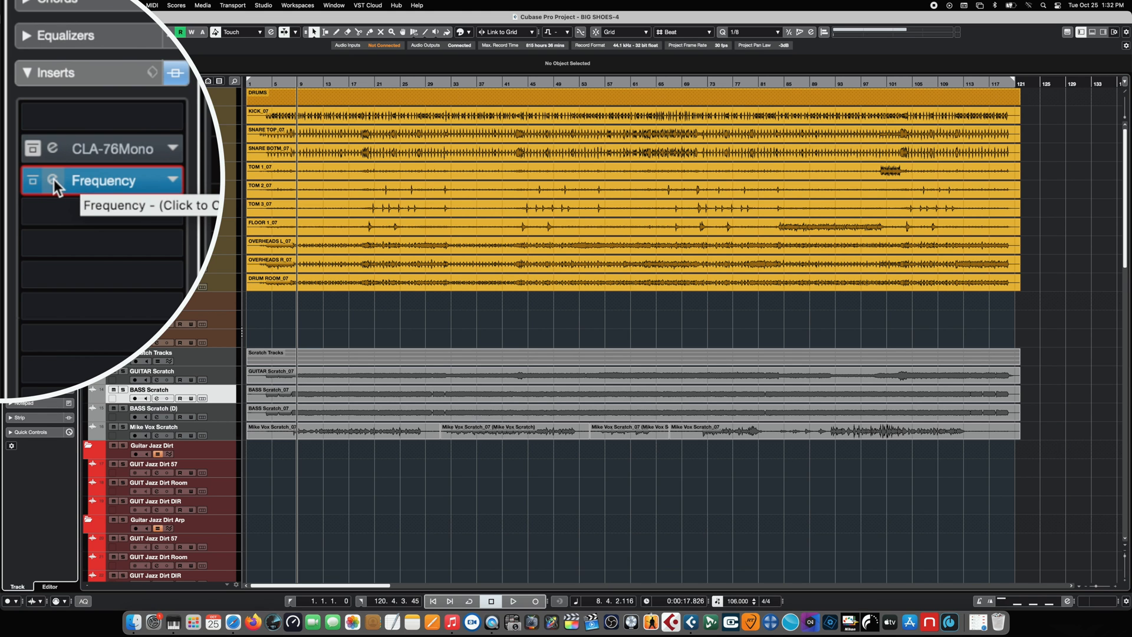
{"action": "left_click", "coordinate": [21, 179]}
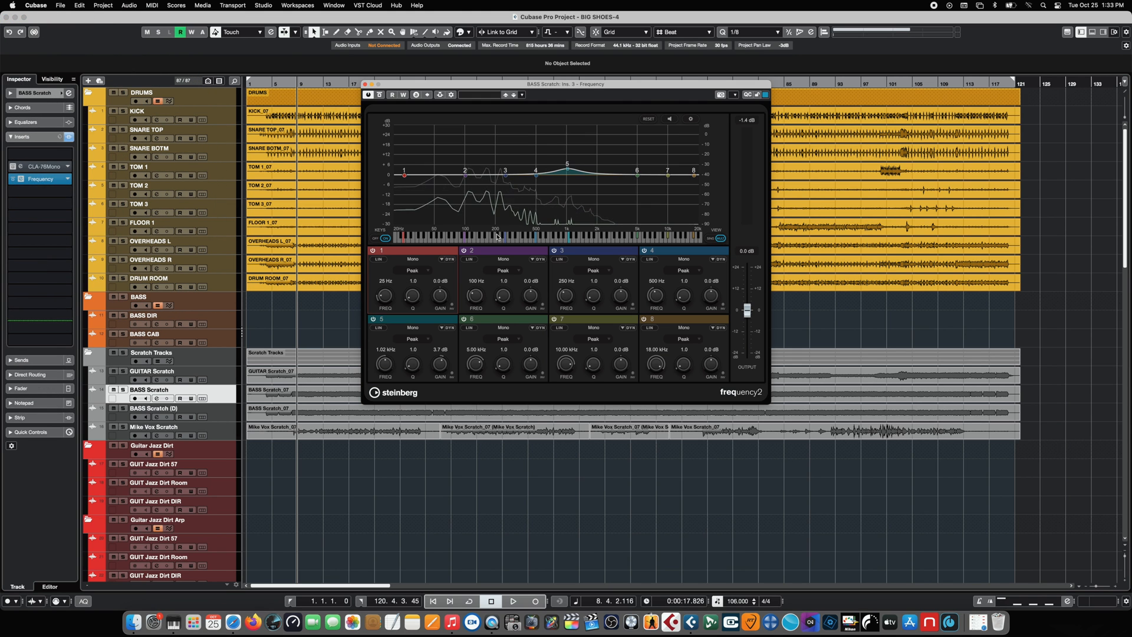
{"action": "mouse_move", "coordinate": [567, 172]}
{"action": "left_click_drag", "start_coordinate": [570, 174], "coordinate": [570, 178]}
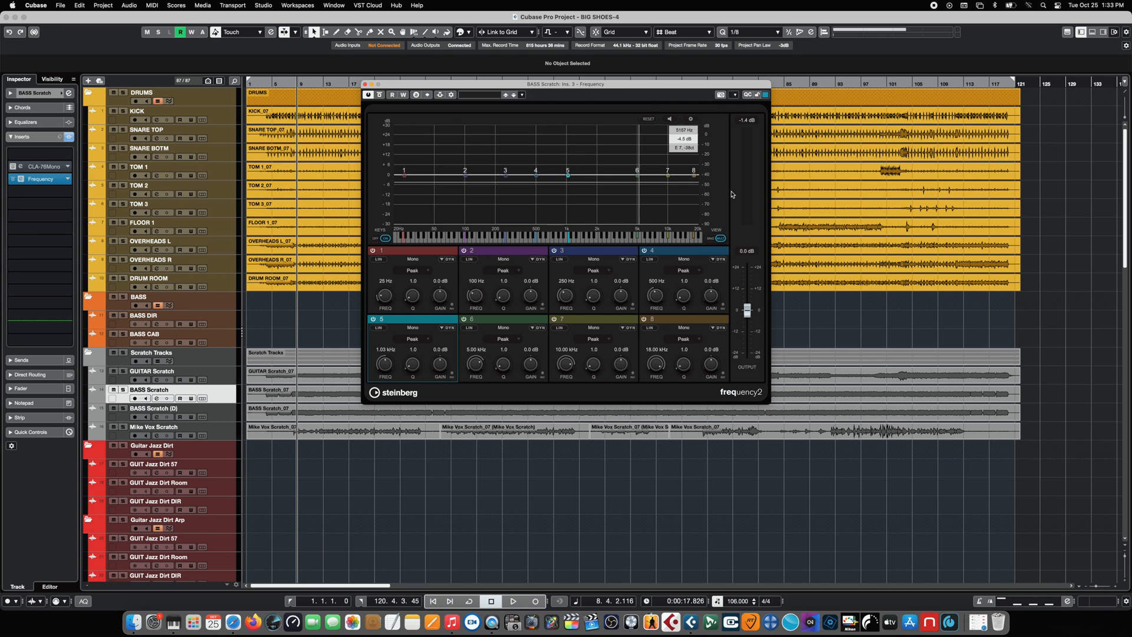
Set Frequency band 8 on BASS Scratch to a High Shelf at 343 Hz with -24.0 dB gain, and mute BASS Scratch (D)
{"action": "left_click", "coordinate": [695, 343]}
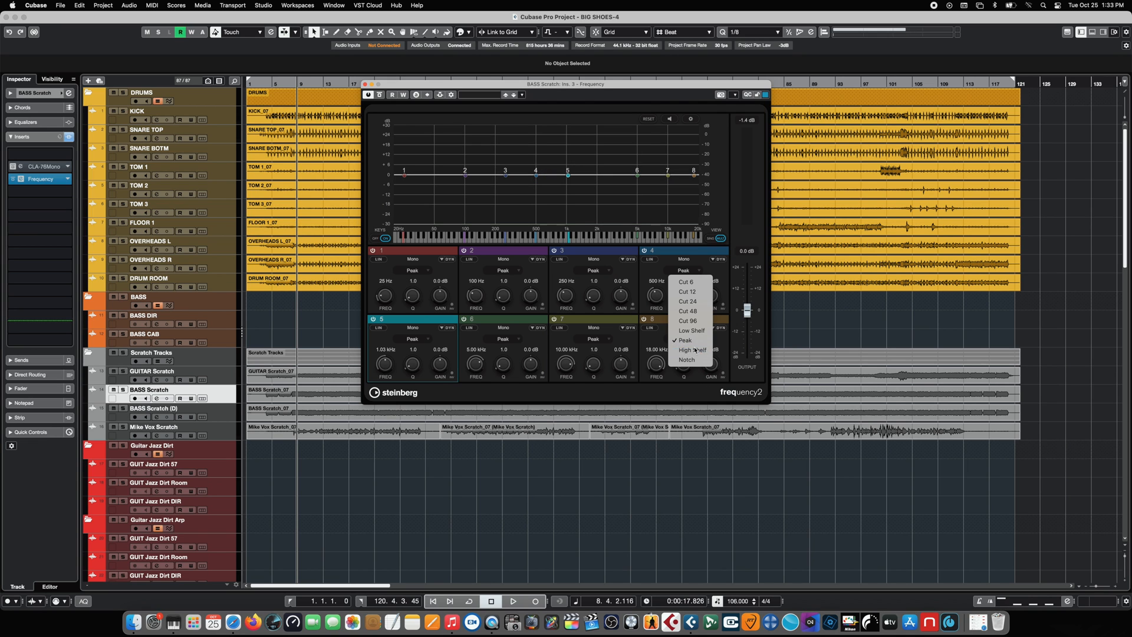
{"action": "left_click", "coordinate": [695, 350]}
{"action": "left_click_drag", "start_coordinate": [695, 176], "coordinate": [622, 216]}
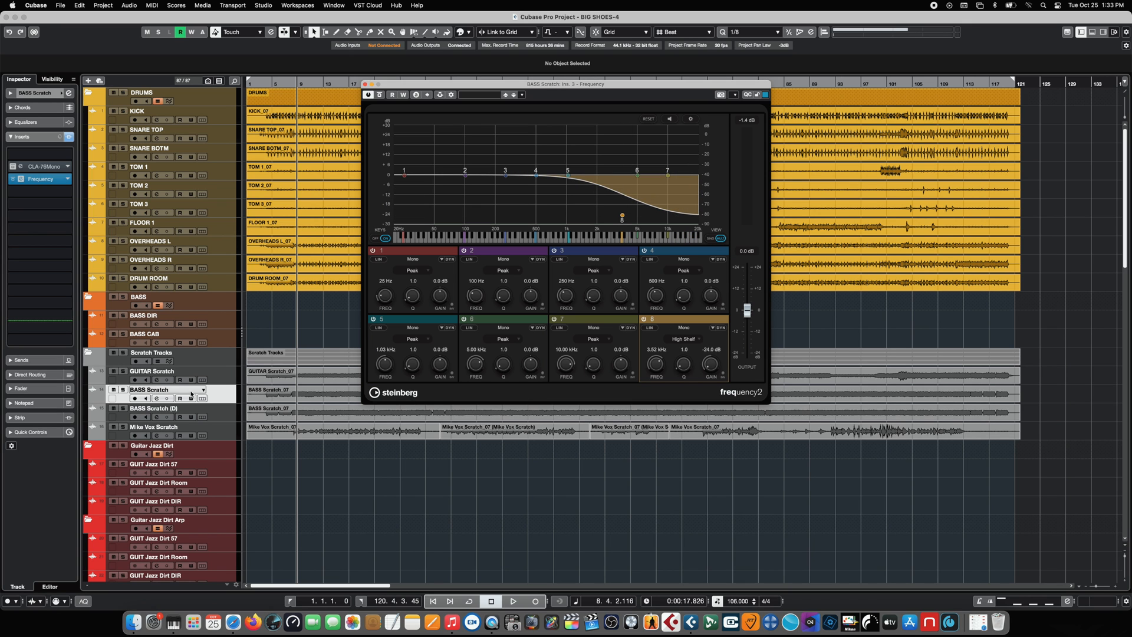
{"action": "left_click", "coordinate": [114, 408]}
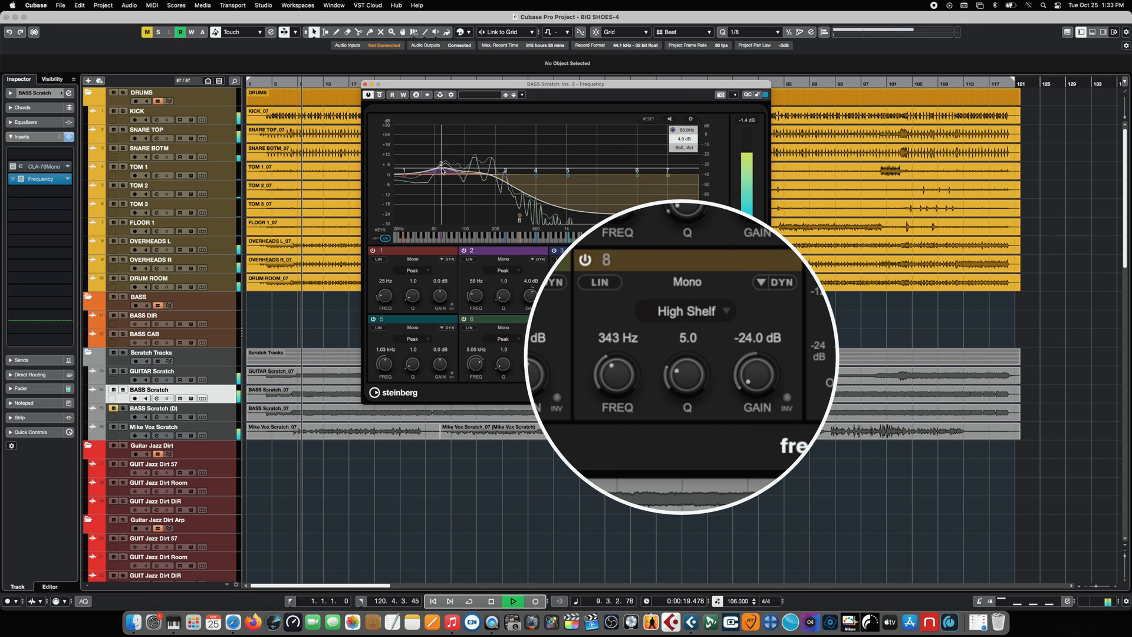
During playback, set Frequency band 2 on BASS Scratch to about 60 Hz with 2.9 dB gain, and fine-tune band 1
{"action": "left_click_drag", "start_coordinate": [442, 168], "coordinate": [443, 170]}
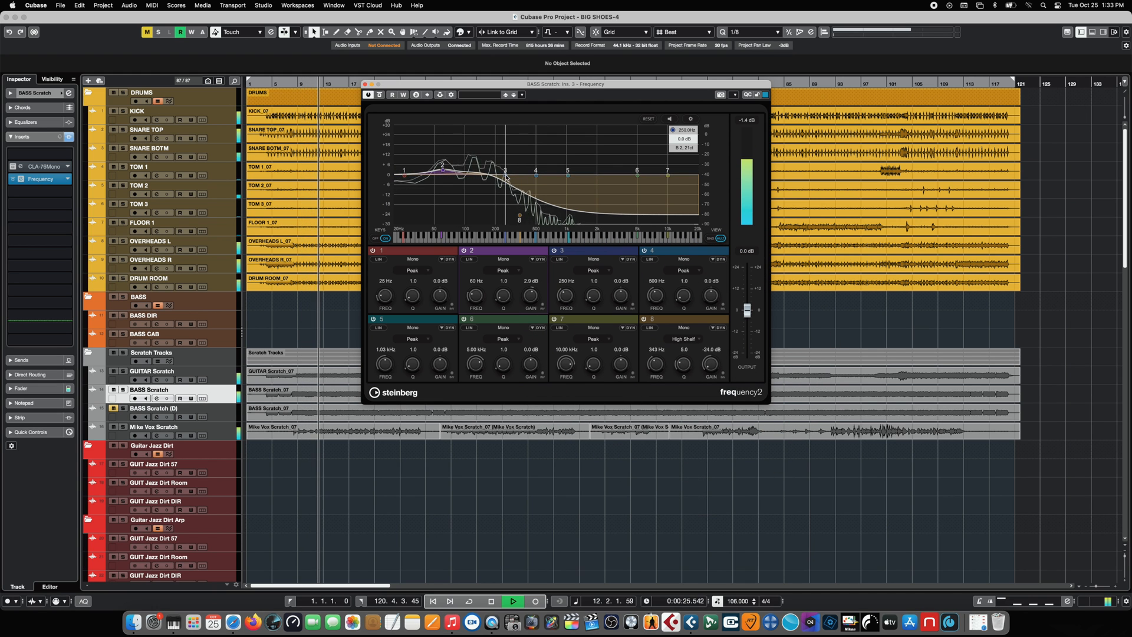
{"action": "left_click_drag", "start_coordinate": [405, 175], "coordinate": [415, 176]}
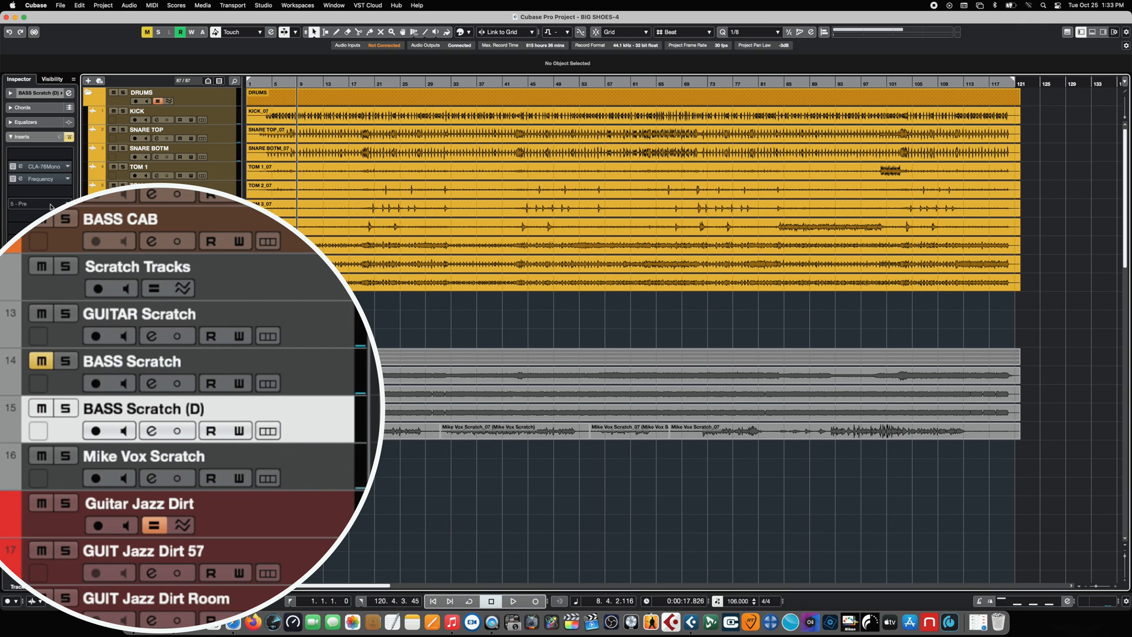
In Frequency on BASS Scratch (D), flatten band 5 and shape band 1 as a Low Shelf that removes the lows during playback
{"action": "left_click", "coordinate": [14, 179]}
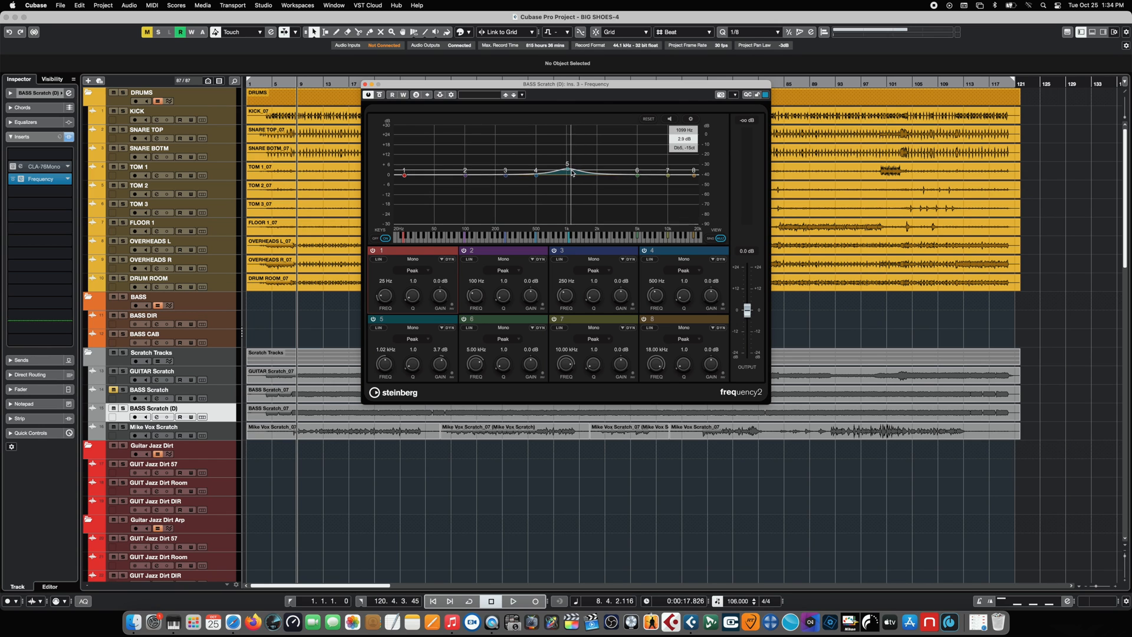
{"action": "left_click_drag", "start_coordinate": [567, 164], "coordinate": [568, 175]}
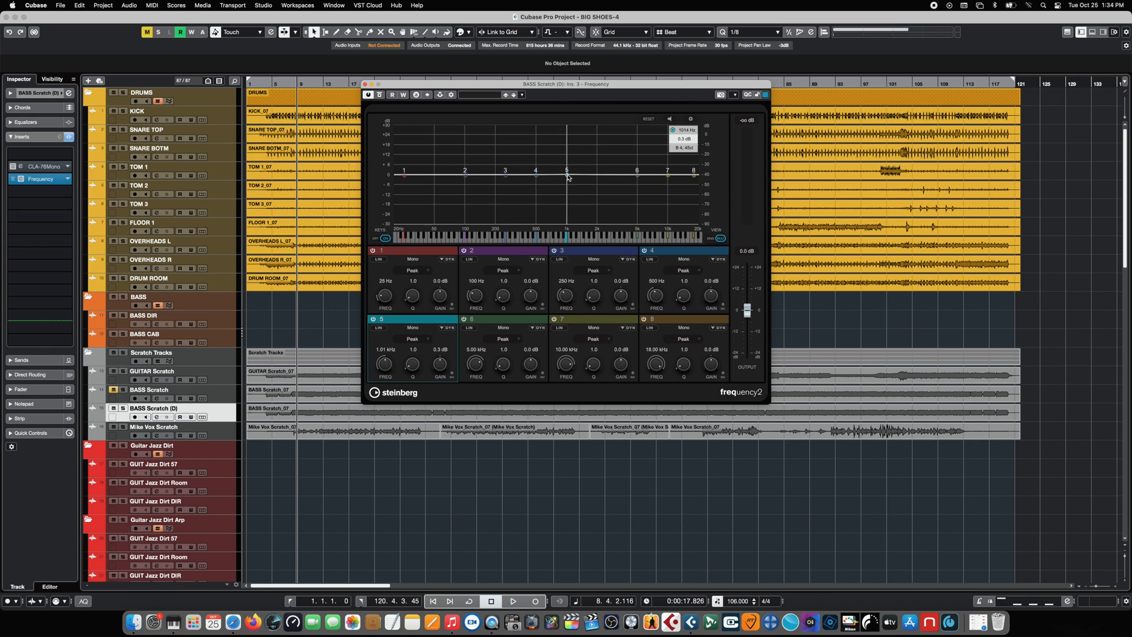
{"action": "left_click", "coordinate": [422, 274]}
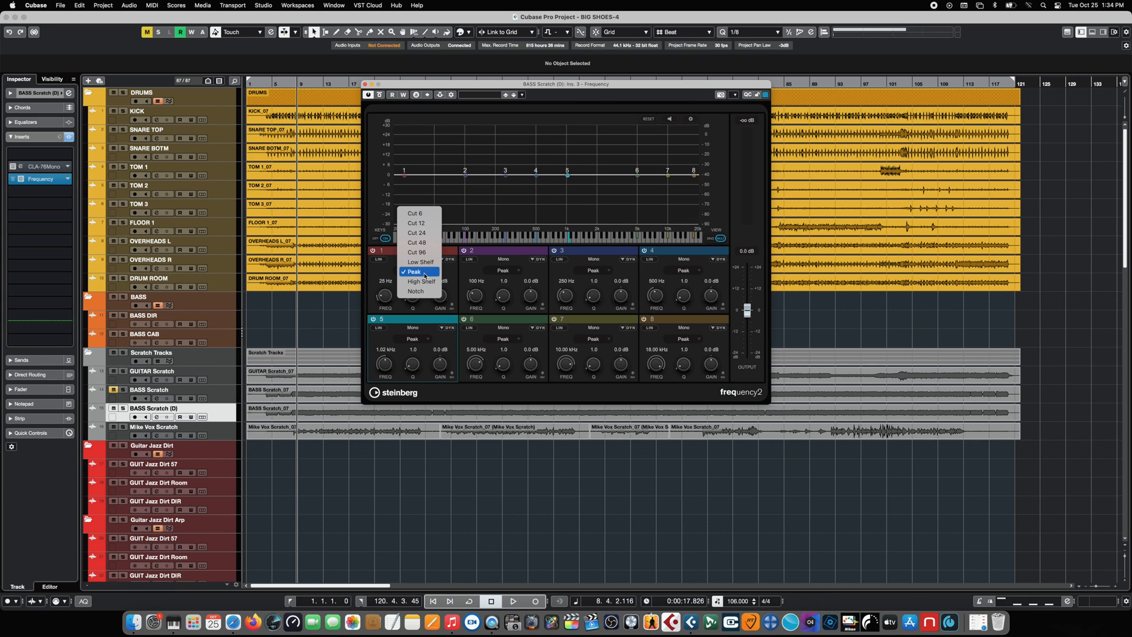
{"action": "left_click", "coordinate": [420, 263]}
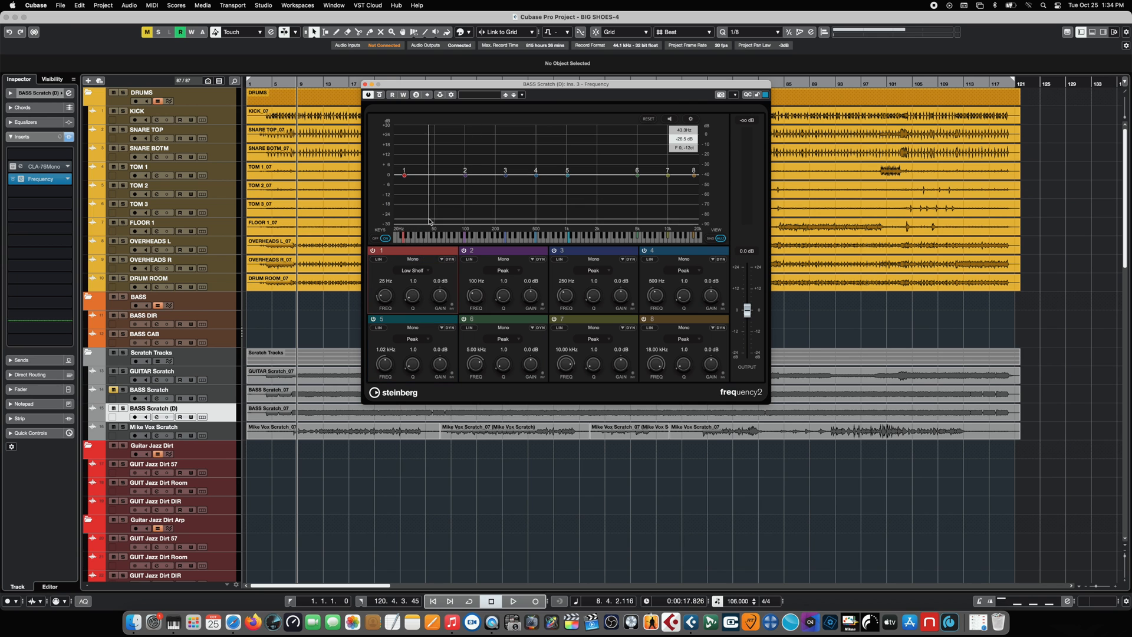
{"action": "key", "text": "space"}
{"action": "left_click_drag", "start_coordinate": [405, 177], "coordinate": [476, 248]}
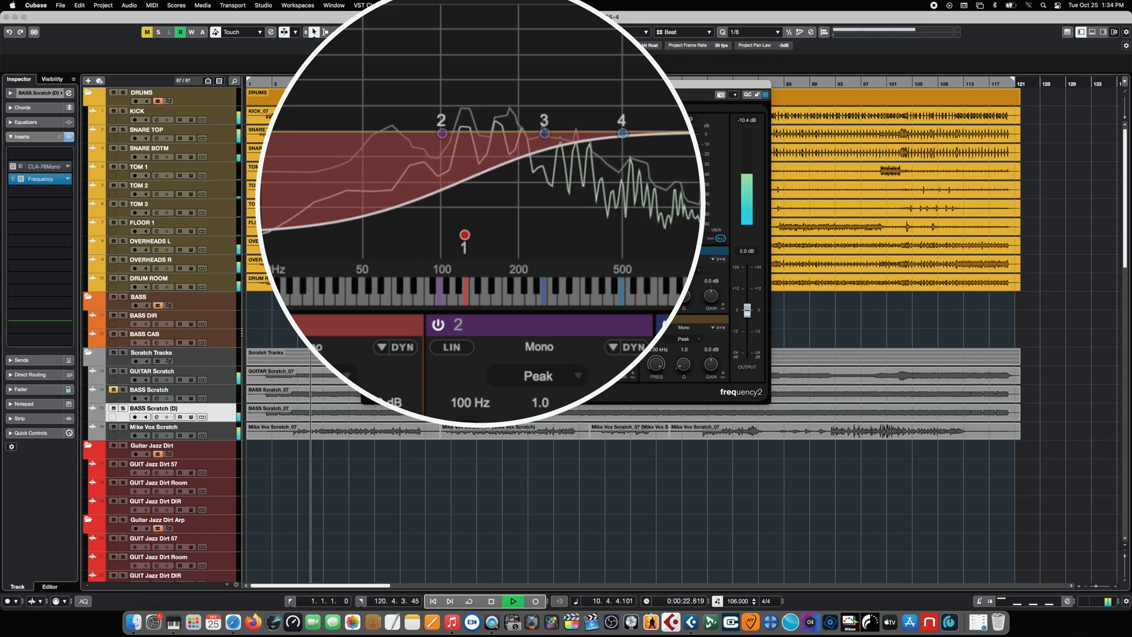
{"action": "left_click_drag", "start_coordinate": [474, 217], "coordinate": [466, 219]}
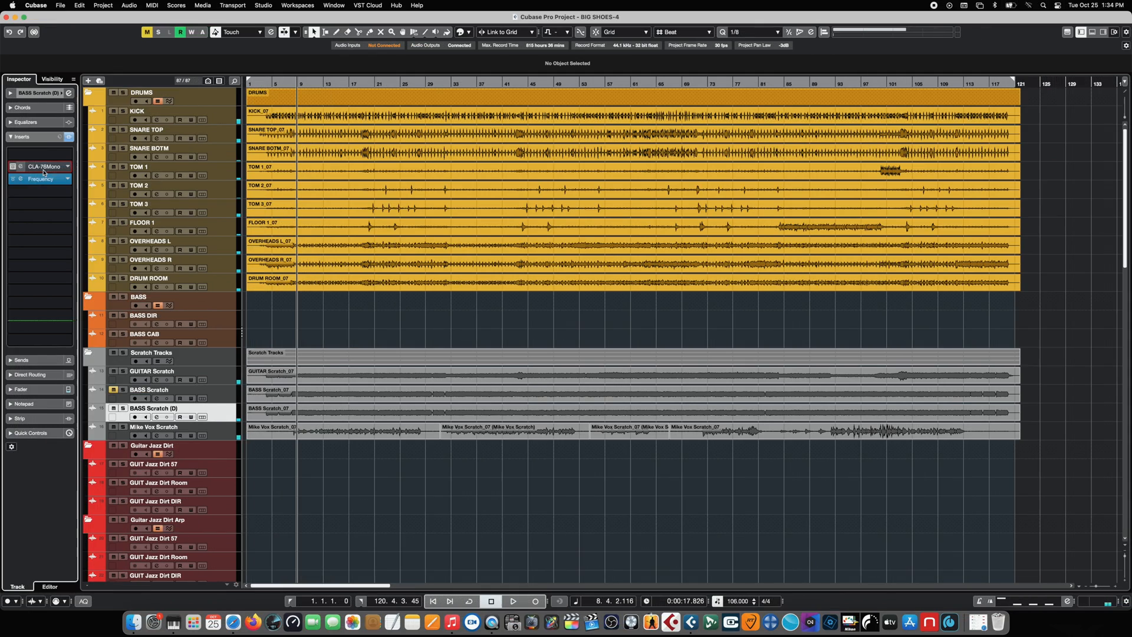
Move CLA-76 Mono after Frequency on BASS Scratch (D), activate it, and adjust its output and its input to about -28 during playback
{"action": "left_click_drag", "start_coordinate": [43, 172], "coordinate": [5, 199]}
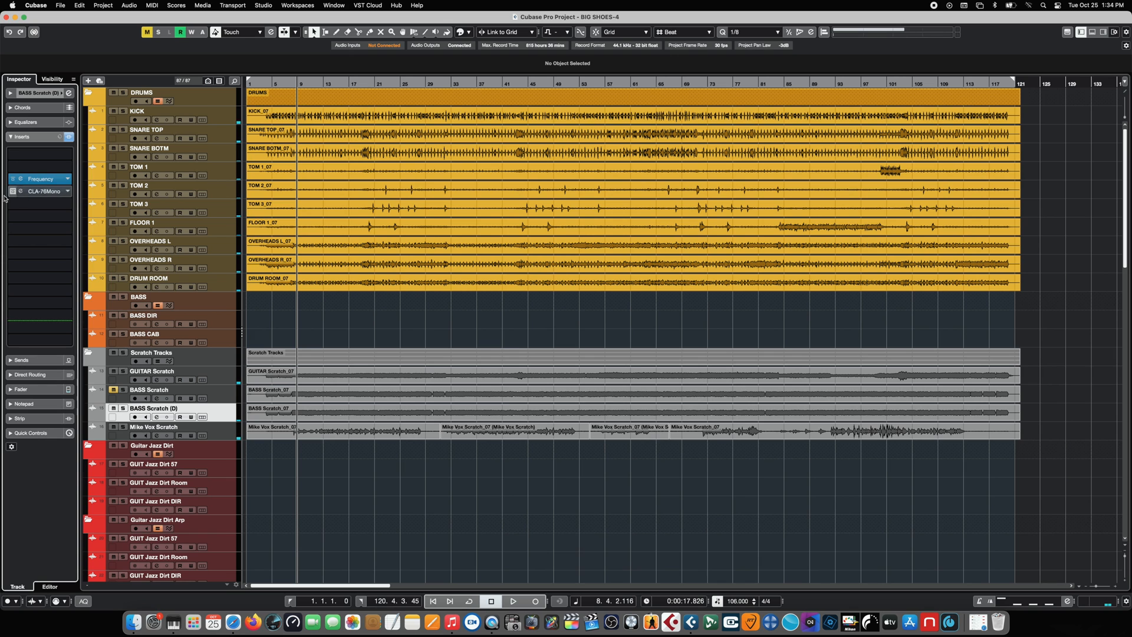
{"action": "left_click", "coordinate": [25, 192]}
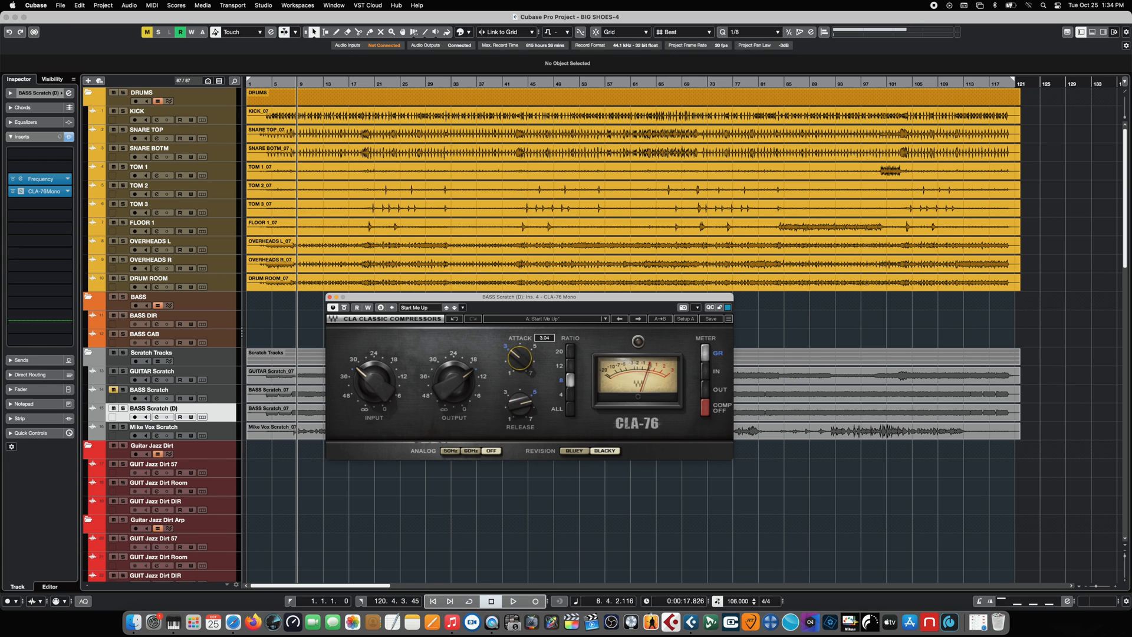
{"action": "mouse_move", "coordinate": [370, 381]}
{"action": "left_mouse_down"}
{"action": "mouse_move", "coordinate": [370, 407]}
{"action": "mouse_move", "coordinate": [370, 384]}
{"action": "left_mouse_up"}
{"action": "key", "text": "space"}
{"action": "left_click_drag", "start_coordinate": [459, 390], "coordinate": [458, 393]}
{"action": "left_click_drag", "start_coordinate": [372, 385], "coordinate": [372, 381]}
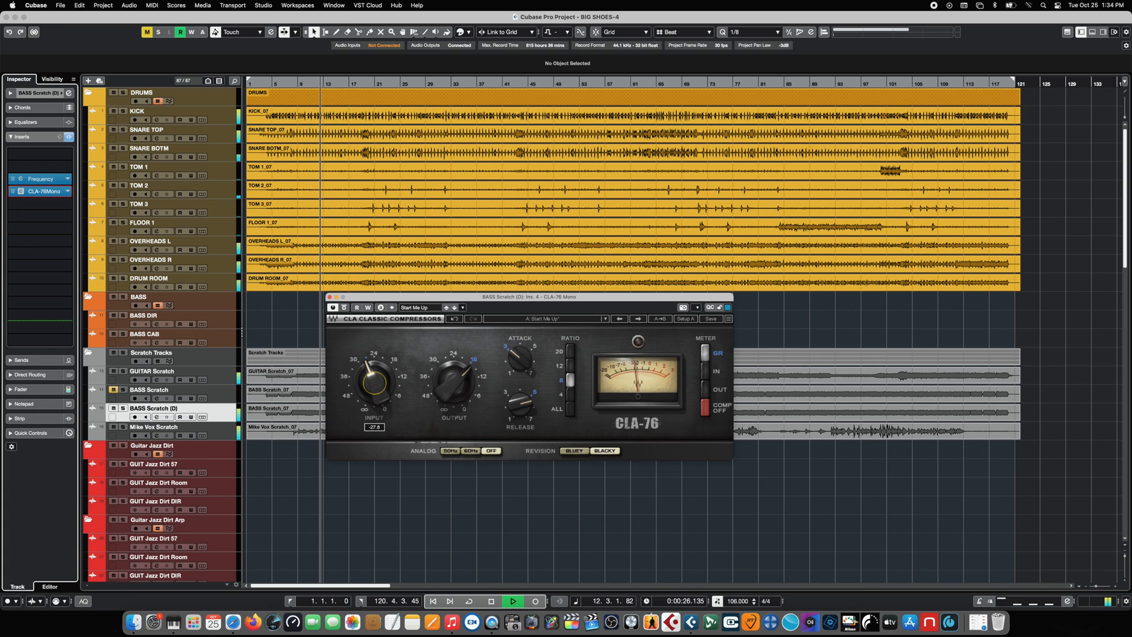
Open the MixConsole and raise the BASS group channel's fader from silence during playback
{"action": "key", "text": "F3"}
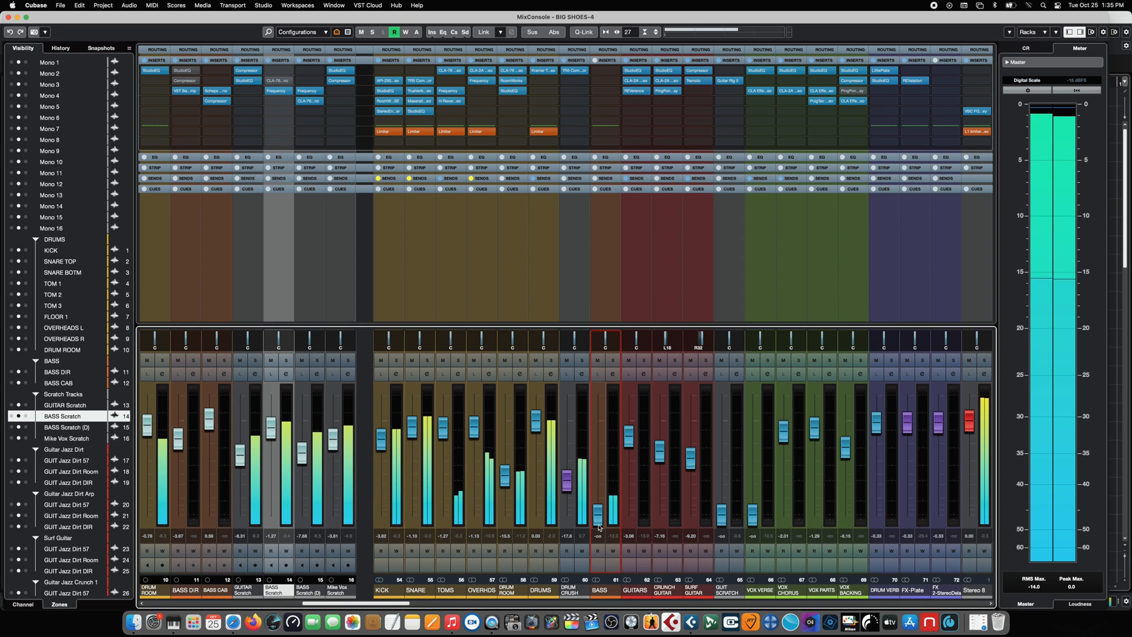
{"action": "left_click_drag", "start_coordinate": [601, 519], "coordinate": [608, 444]}
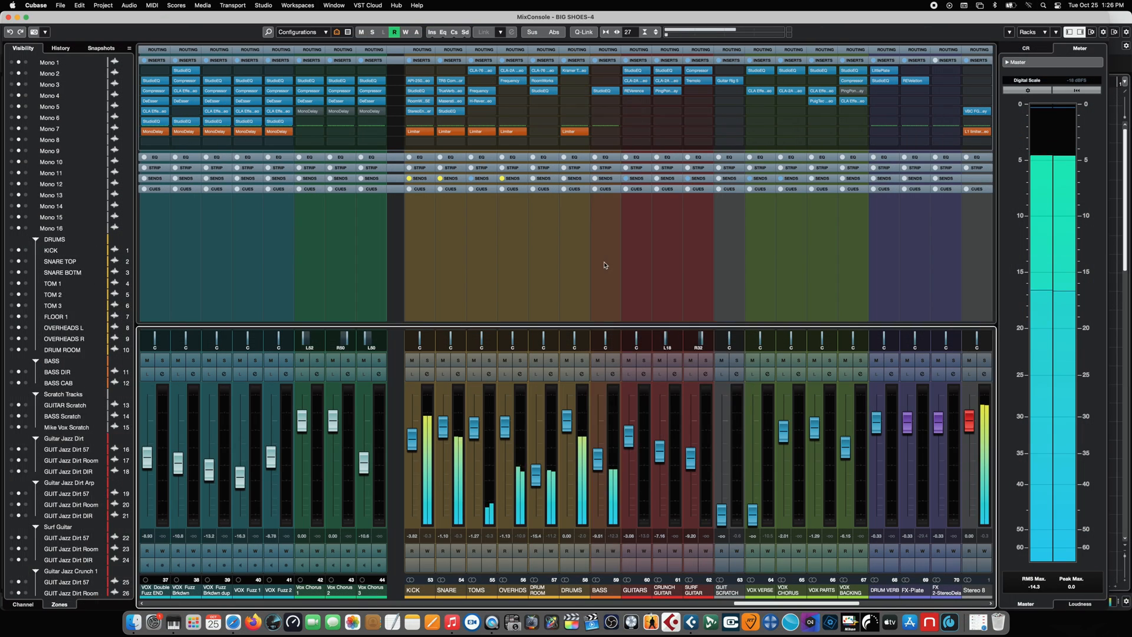
Add a DRUM CRUSH effect channel from the DRUMS CRUSH track preset and place it beside the DRUMS group in the fixed channel zone
{"action": "right_click", "coordinate": [605, 264]}
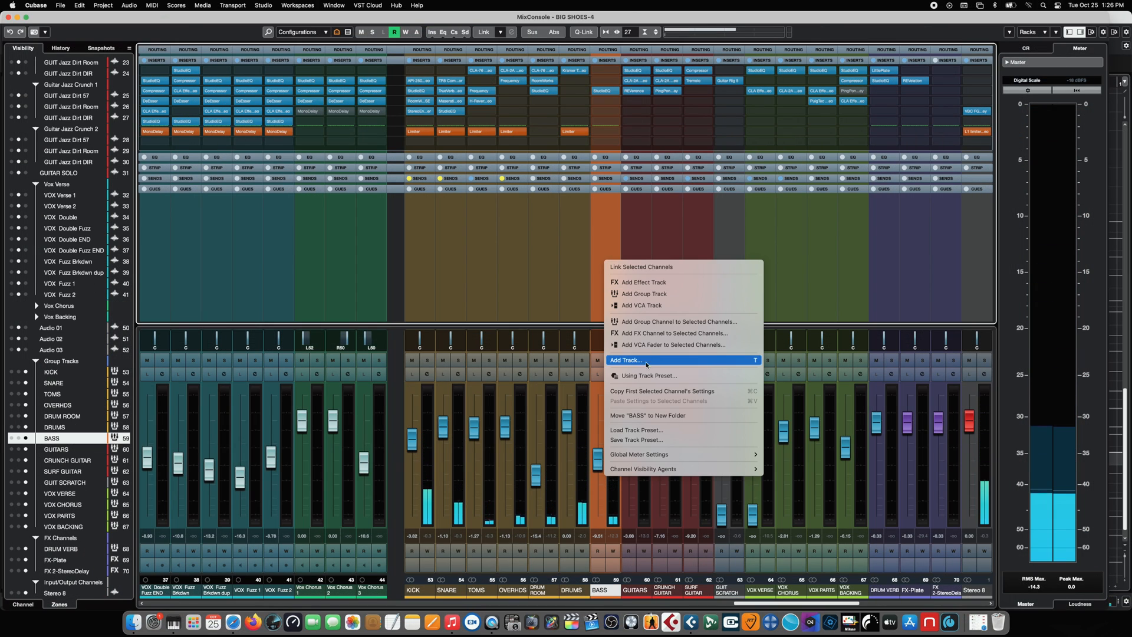
{"action": "left_click", "coordinate": [639, 376]}
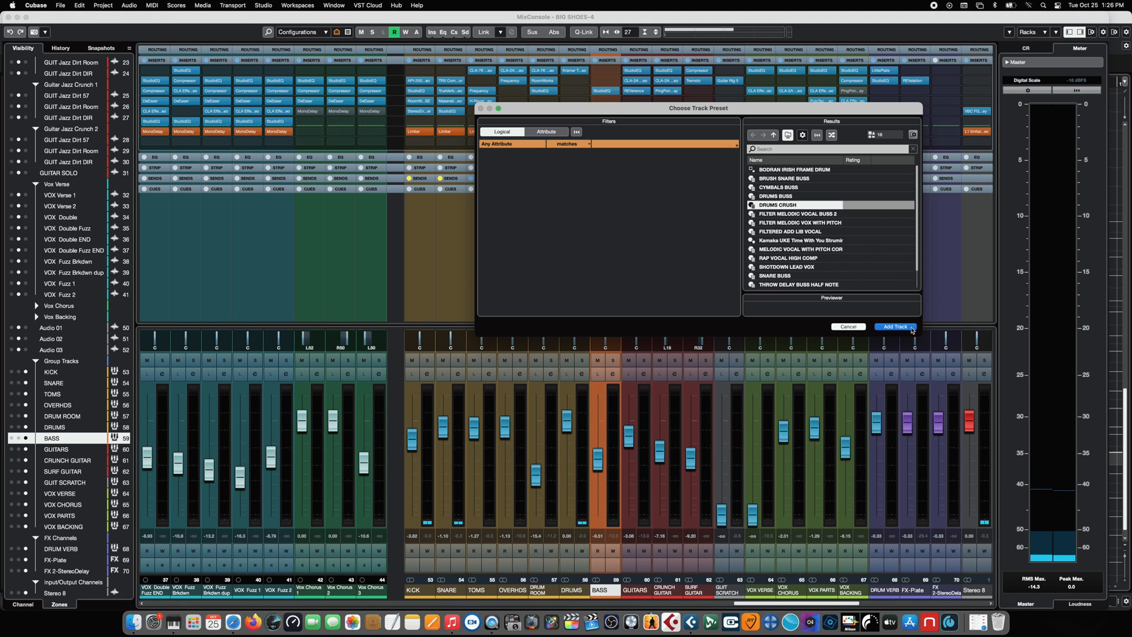
{"action": "left_click", "coordinate": [895, 326]}
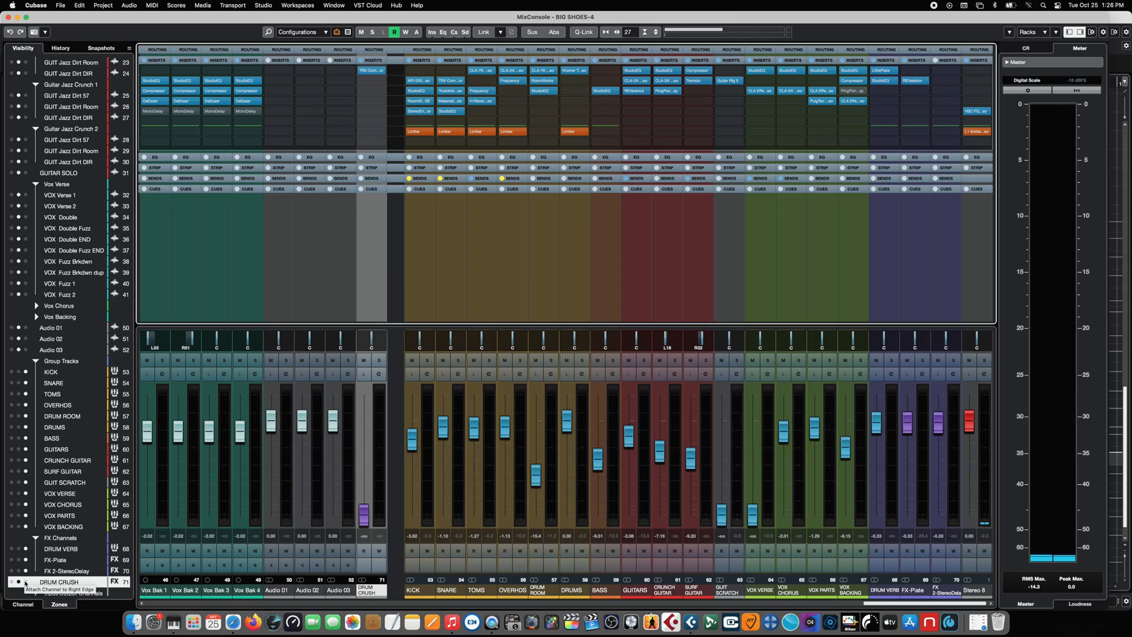
{"action": "left_click", "coordinate": [26, 582]}
{"action": "key", "text": "F3"}
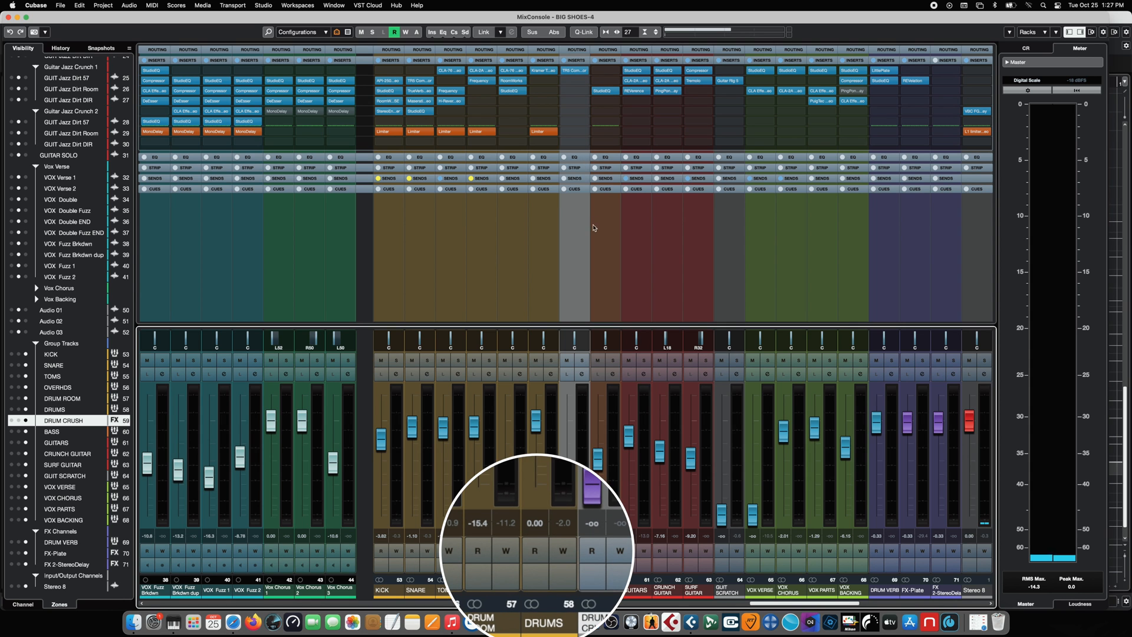
Add an active pre-fader send from the DRUMS group to DRUM CRUSH at 0.00 dB
{"action": "left_click", "coordinate": [545, 178]}
{"action": "left_click", "coordinate": [581, 119]}
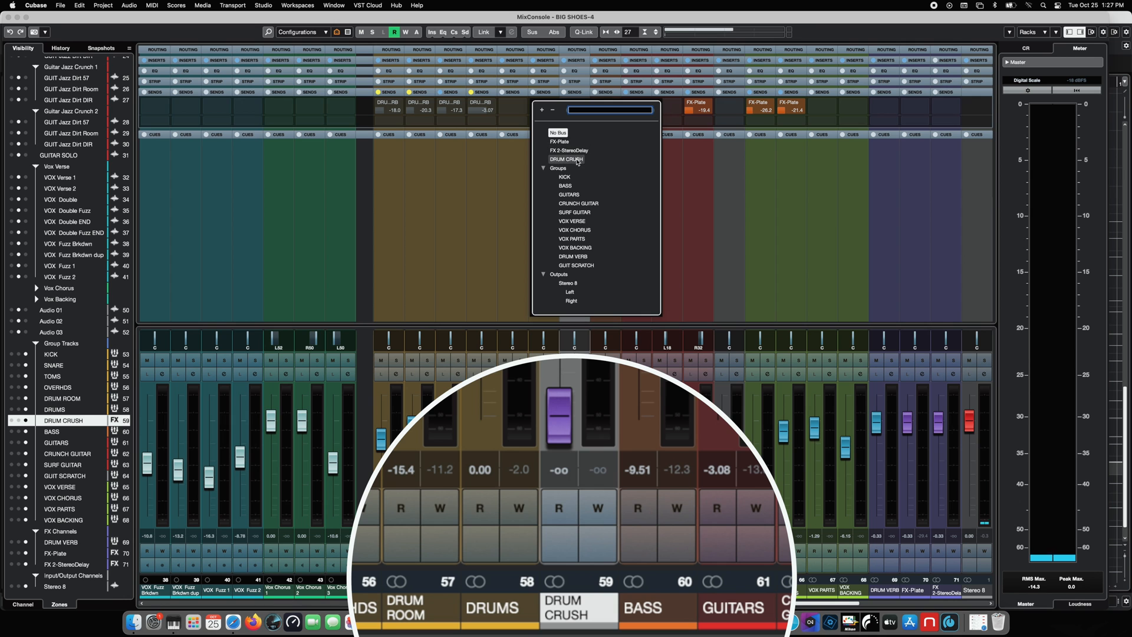
{"action": "left_click", "coordinate": [576, 159]}
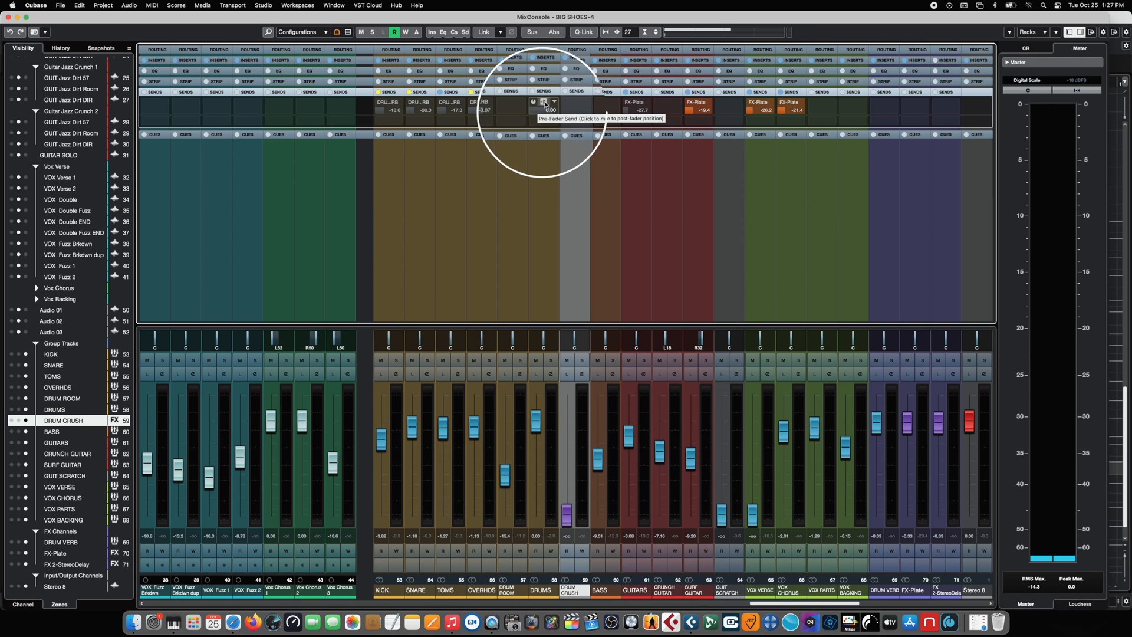
{"action": "left_click", "coordinate": [546, 103]}
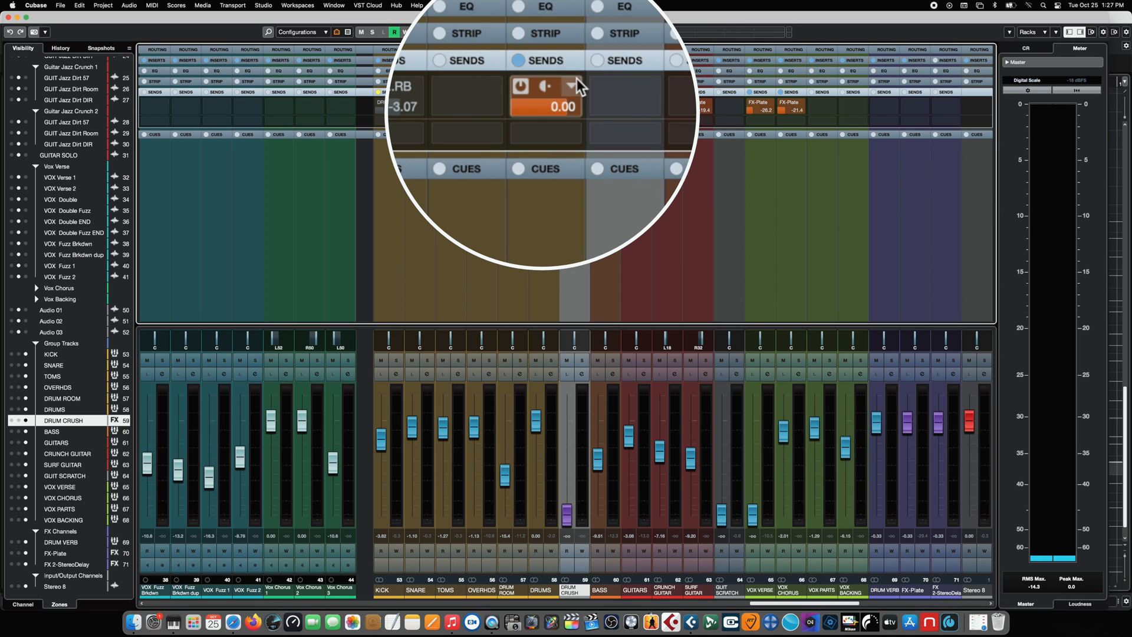
{"action": "left_click", "coordinate": [544, 88]}
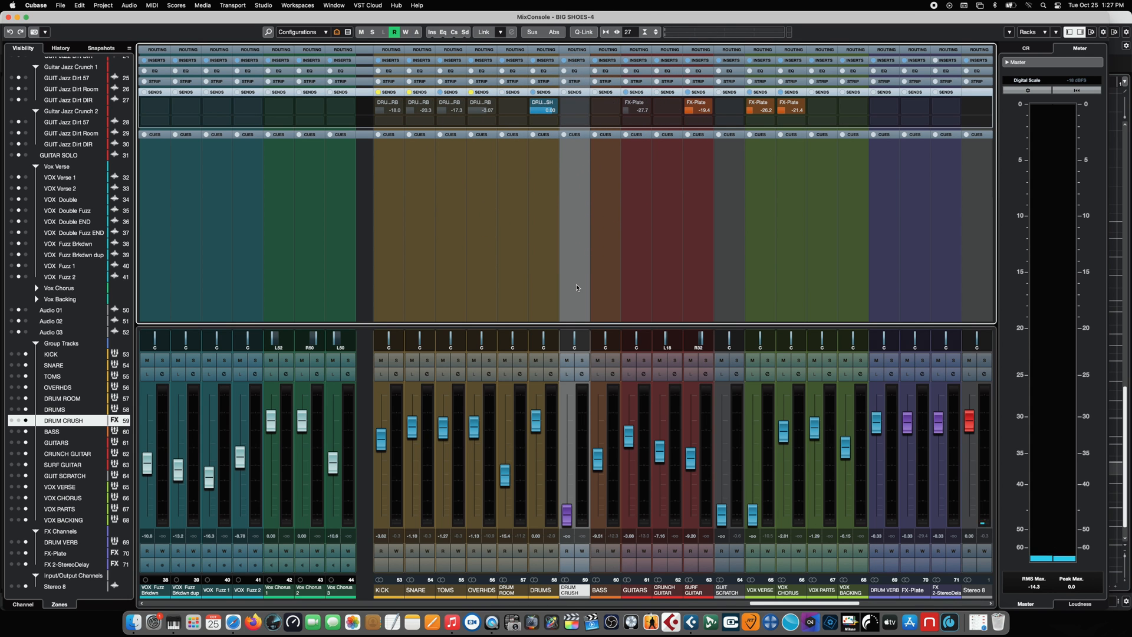
Lower the DRUMS group fader to demonstrate the pre-fader send, and reset it to 0.00
{"action": "left_click_drag", "start_coordinate": [536, 425], "coordinate": [541, 454]}
{"action": "left_click", "coordinate": [531, 447], "text": "super"}
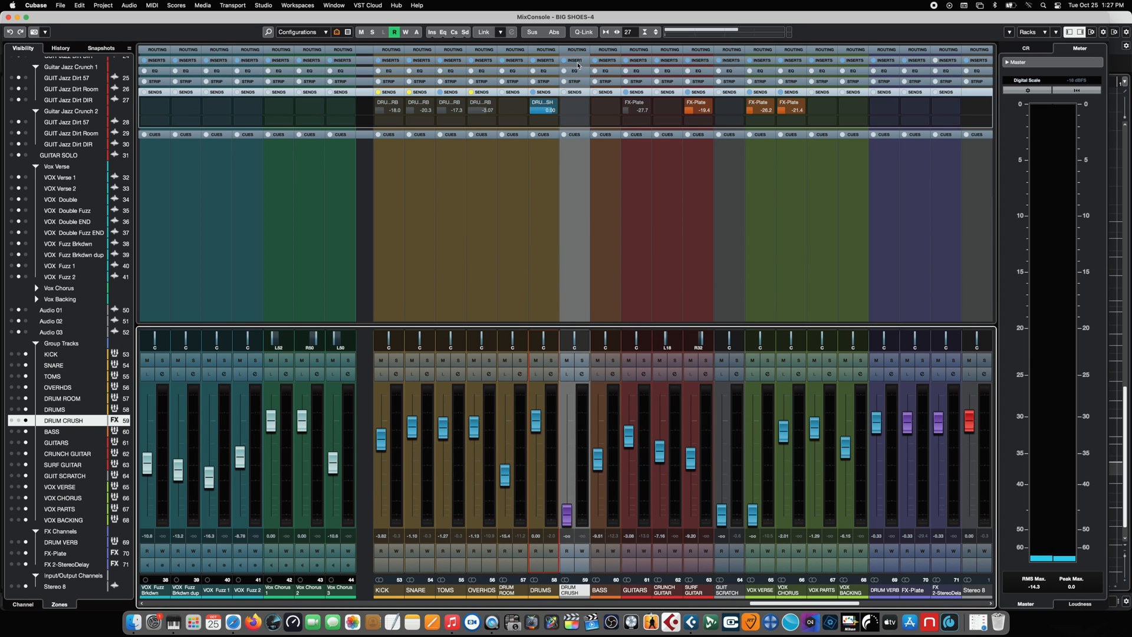
Bypass the DRUM CRUSH channel's inserts and bring up the sends of the DRUMS group
{"action": "left_click", "coordinate": [578, 64]}
{"action": "left_click", "coordinate": [565, 72]}
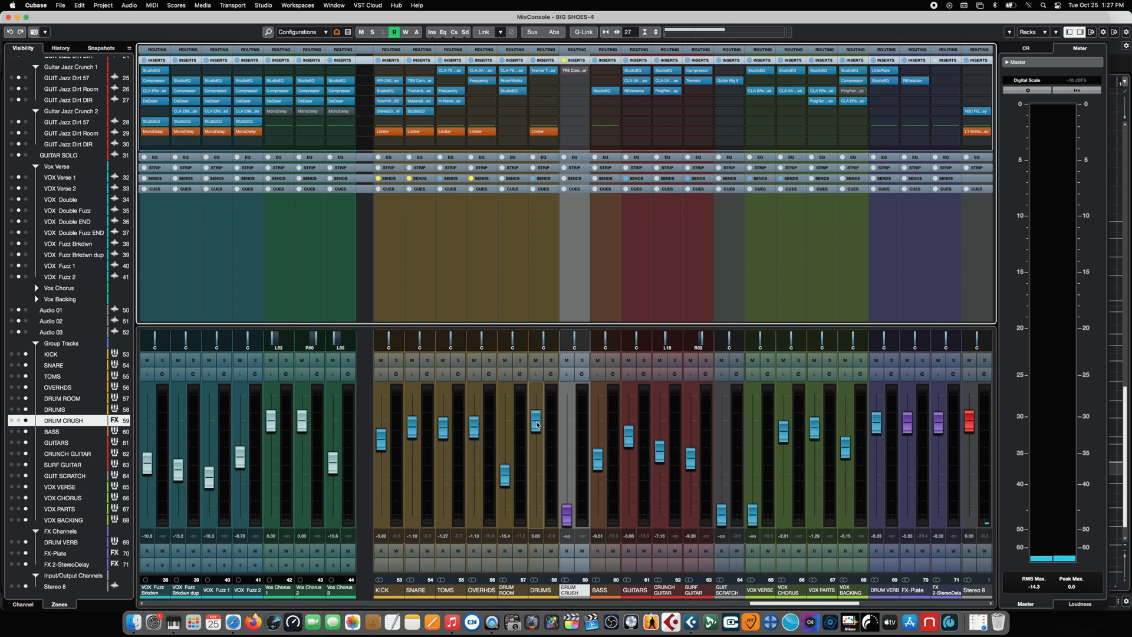
{"action": "left_click", "coordinate": [545, 178]}
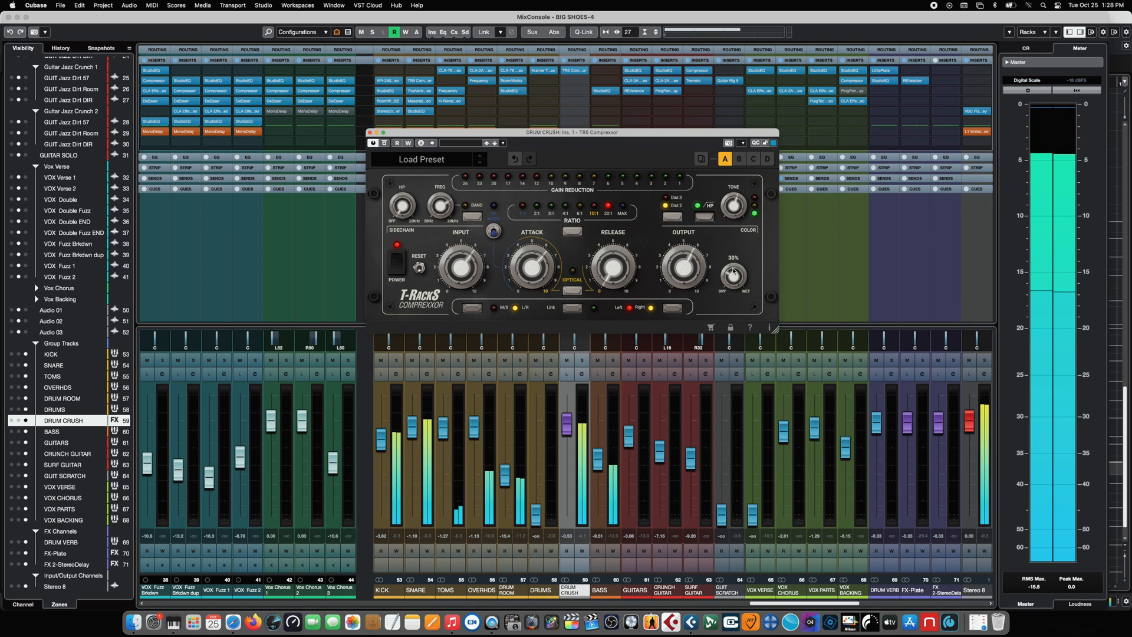
Vary the dry/wet mix of the DRUM CRUSH compressor, raising it through 60% and lowering it again, and close the plug-in
{"action": "left_click_drag", "start_coordinate": [733, 274], "coordinate": [737, 235]}
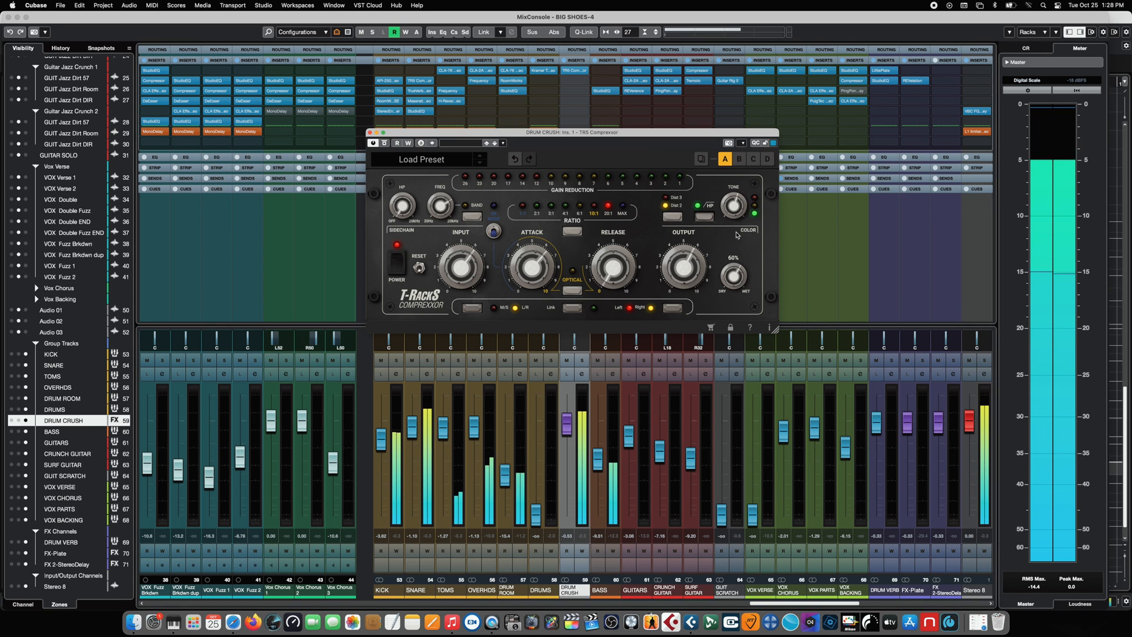
{"action": "left_click_drag", "start_coordinate": [737, 225], "coordinate": [740, 200]}
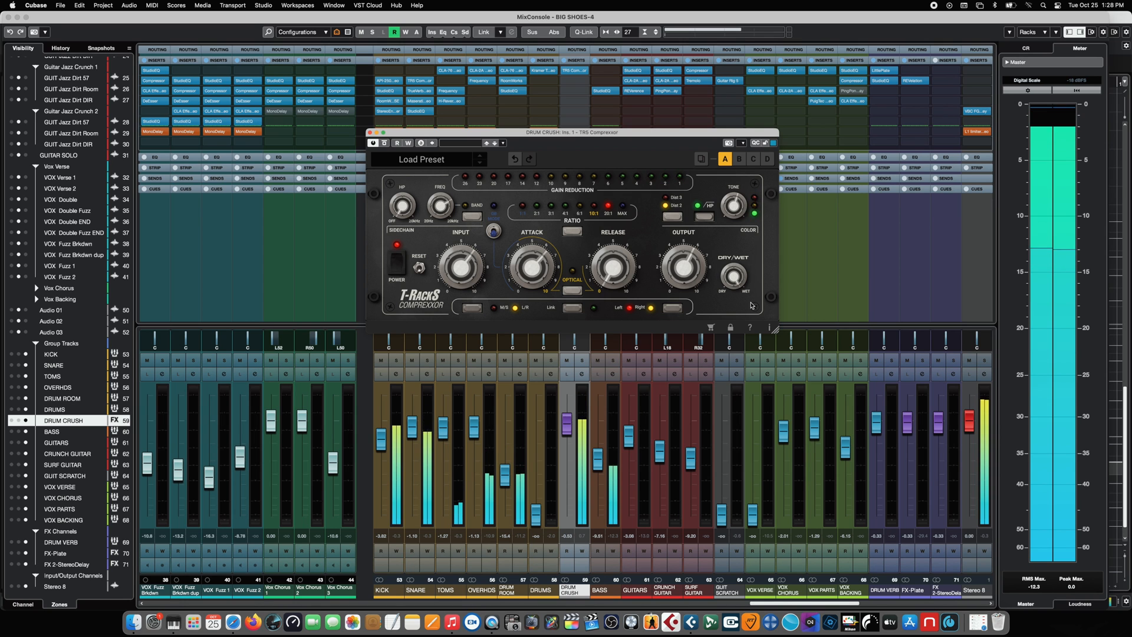
{"action": "left_click_drag", "start_coordinate": [735, 275], "coordinate": [735, 303]}
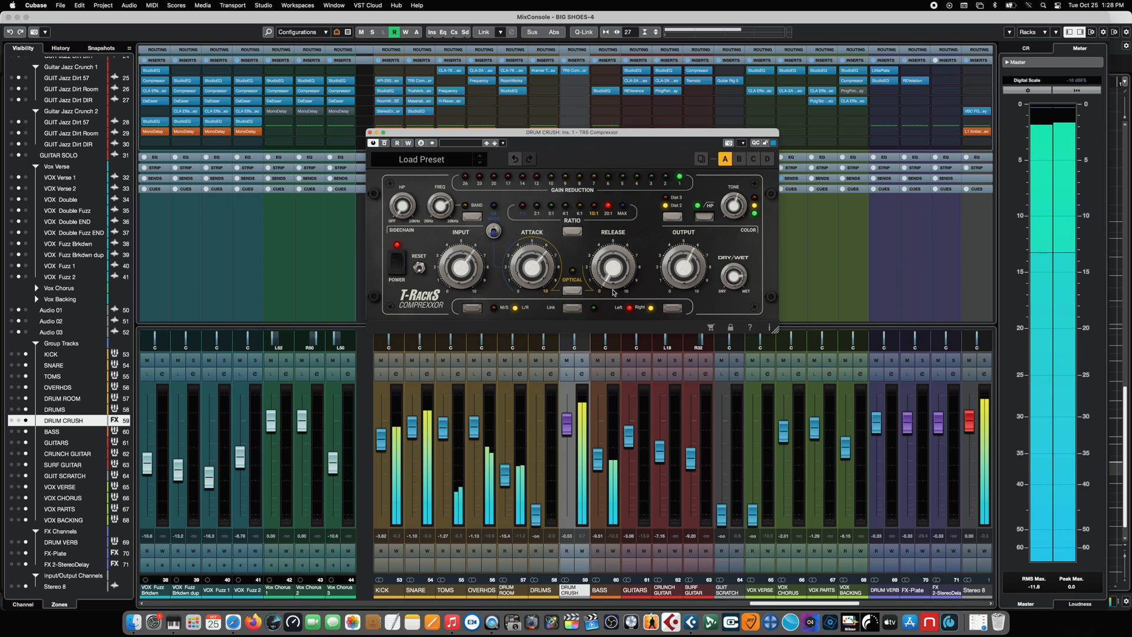
{"action": "left_click", "coordinate": [369, 133]}
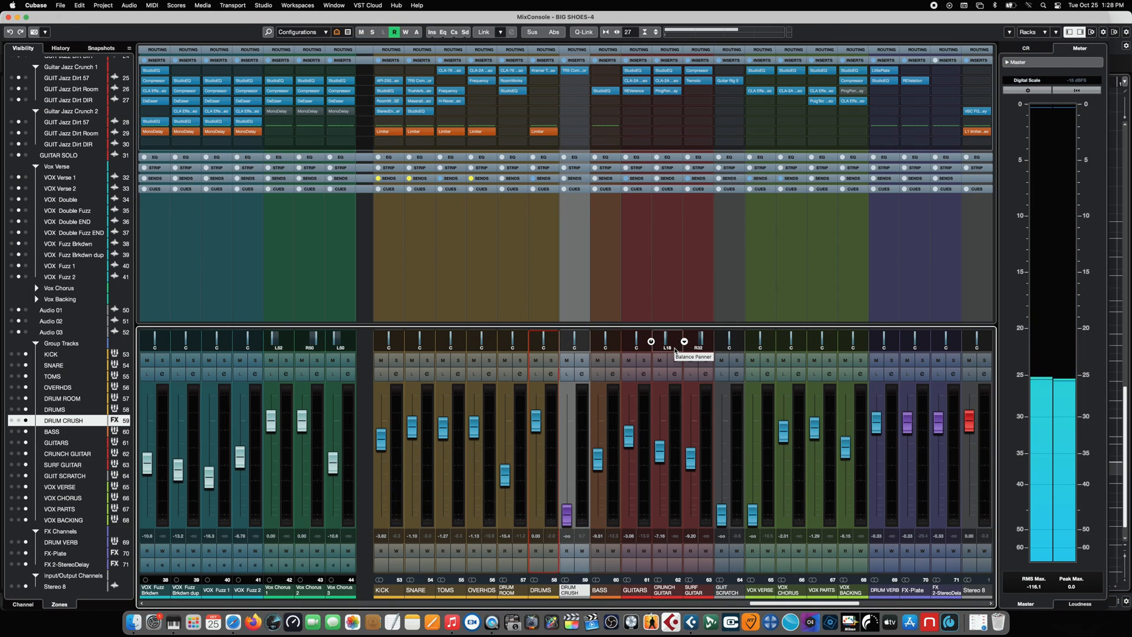
Blend the DRUM CRUSH channel under the drums at about -13.2 dB and fine-tune the BASS group's fader to about -9.23 dB
{"action": "left_click_drag", "start_coordinate": [601, 461], "coordinate": [601, 462]}
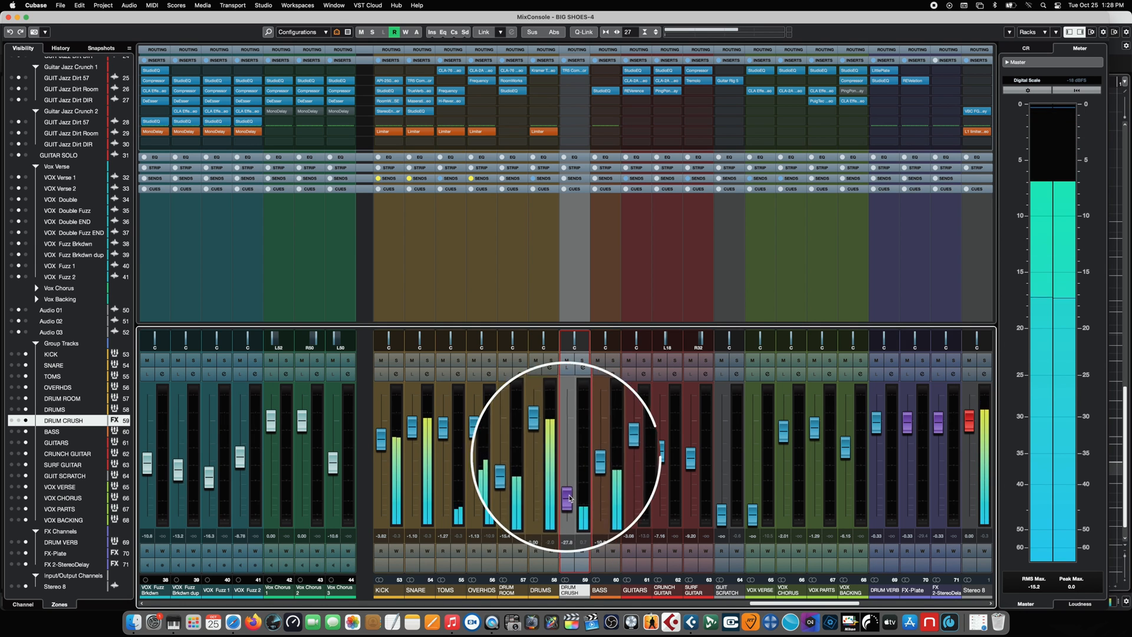
{"action": "left_click_drag", "start_coordinate": [581, 510], "coordinate": [577, 605]}
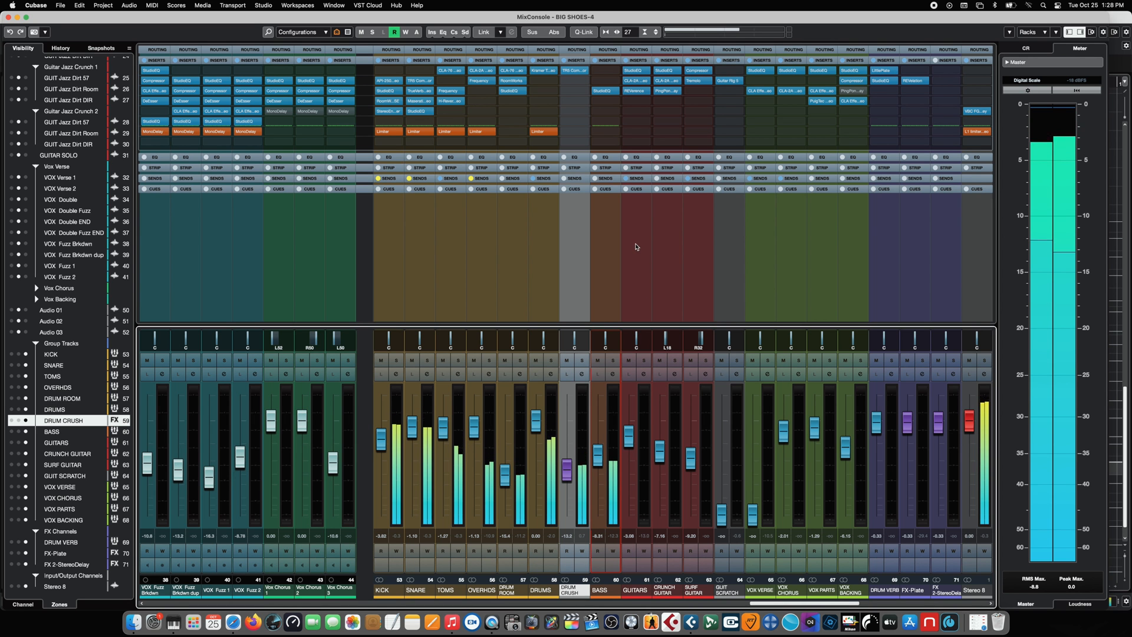
{"action": "left_click_drag", "start_coordinate": [603, 465], "coordinate": [602, 463]}
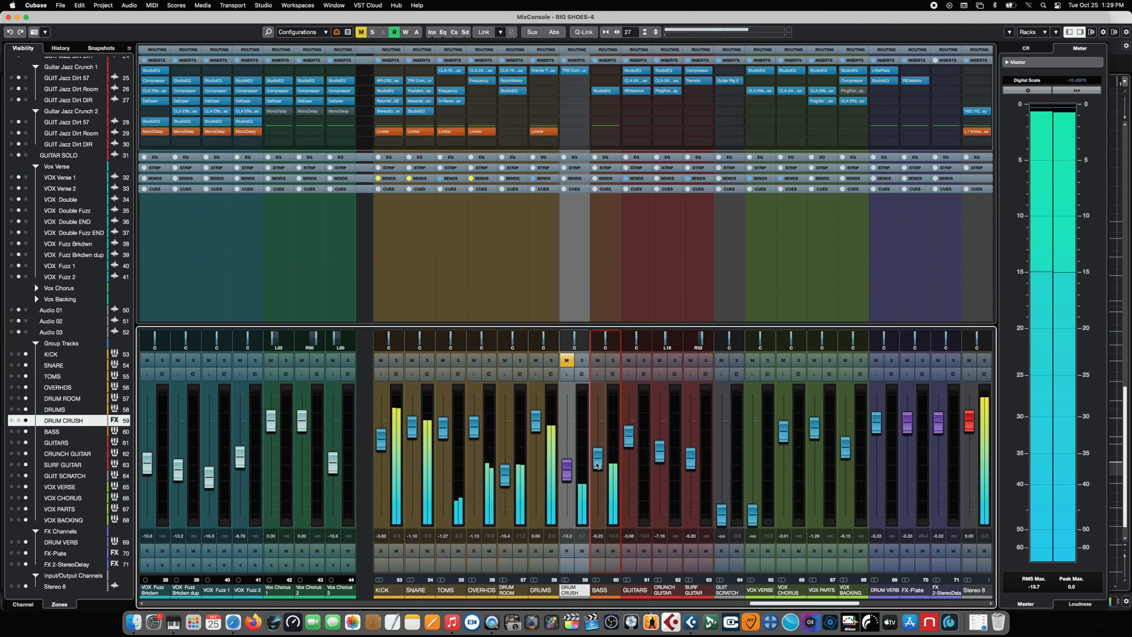
{"action": "left_click_drag", "start_coordinate": [598, 465], "coordinate": [597, 469]}
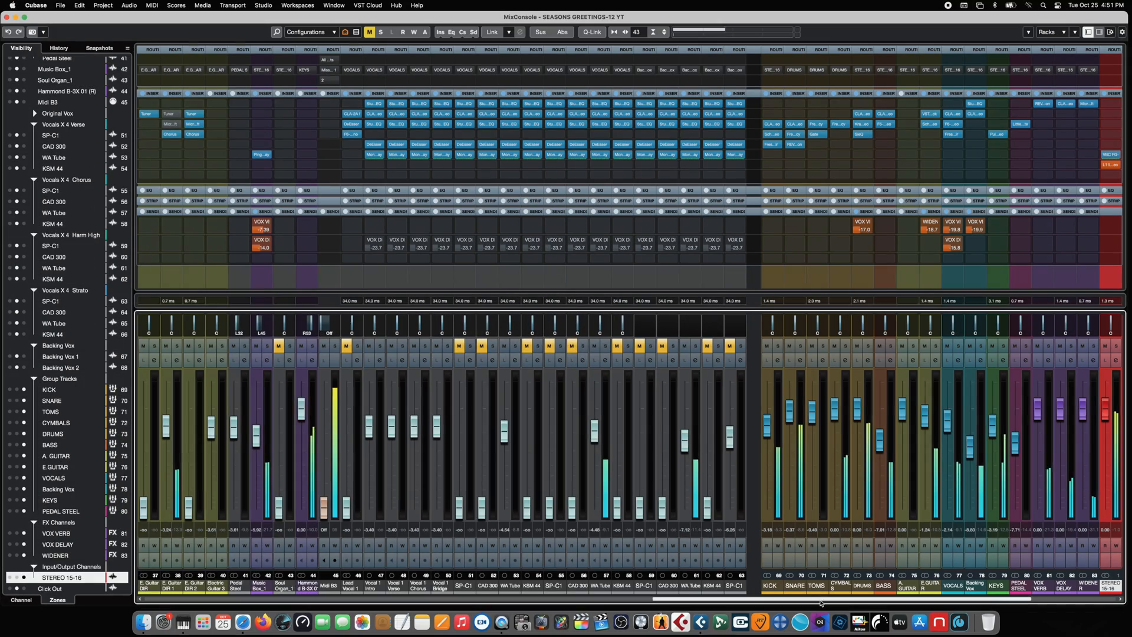
Enable automation writing on the VOCALS group and ride its fader down to about -3.81 dB during playback
{"action": "left_click_drag", "start_coordinate": [821, 603], "coordinate": [918, 601]}
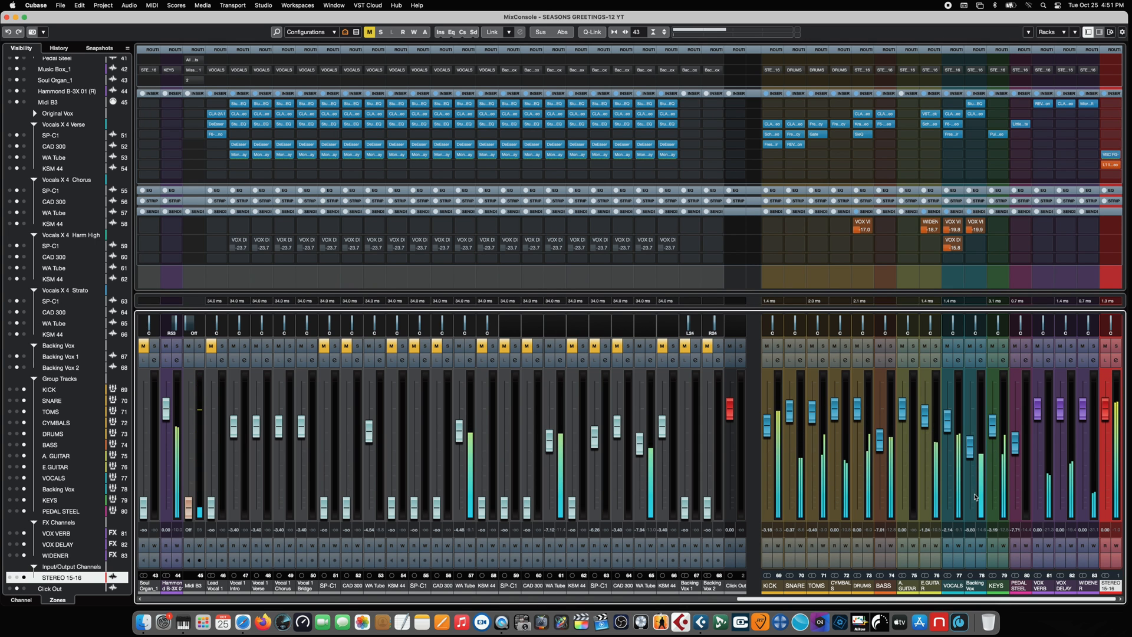
{"action": "left_click", "coordinate": [959, 547]}
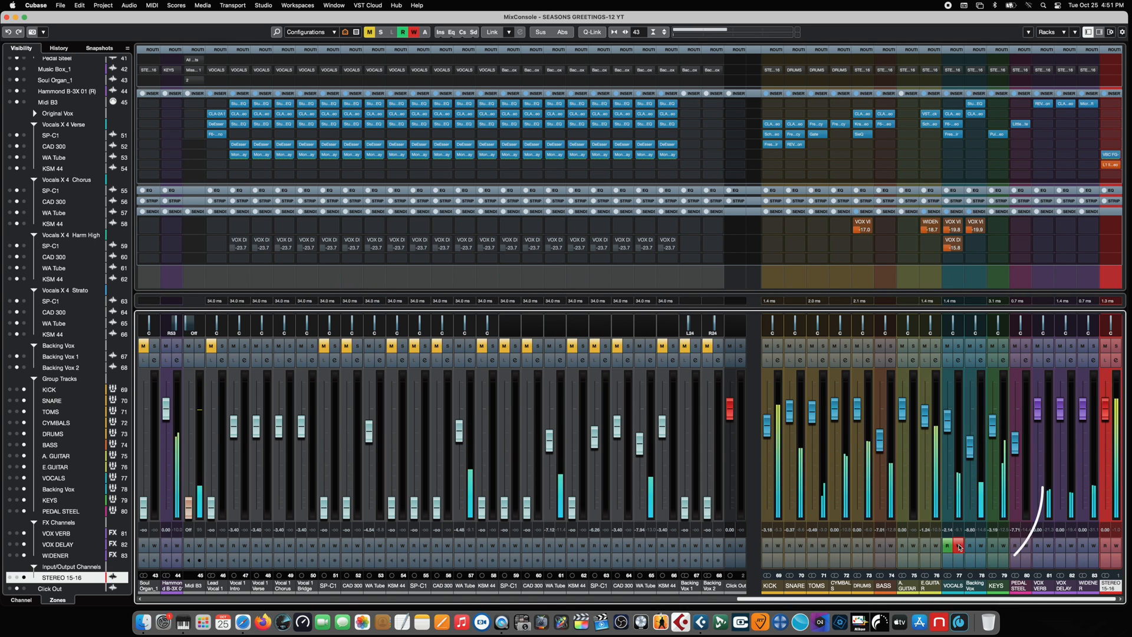
{"action": "left_click_drag", "start_coordinate": [947, 363], "coordinate": [947, 377]}
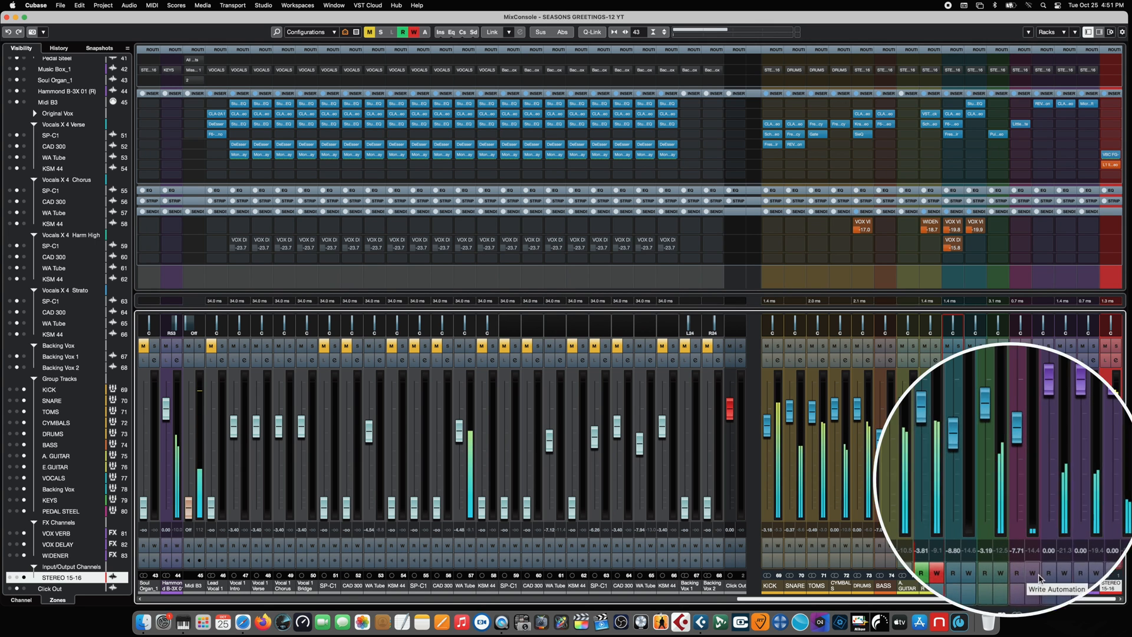
Write automation that raises the PEDAL STEEL group's fader to about -5.09 dB, and switch its automation writing off
{"action": "left_click", "coordinate": [1039, 577]}
{"action": "left_click_drag", "start_coordinate": [1017, 425], "coordinate": [1032, 391]}
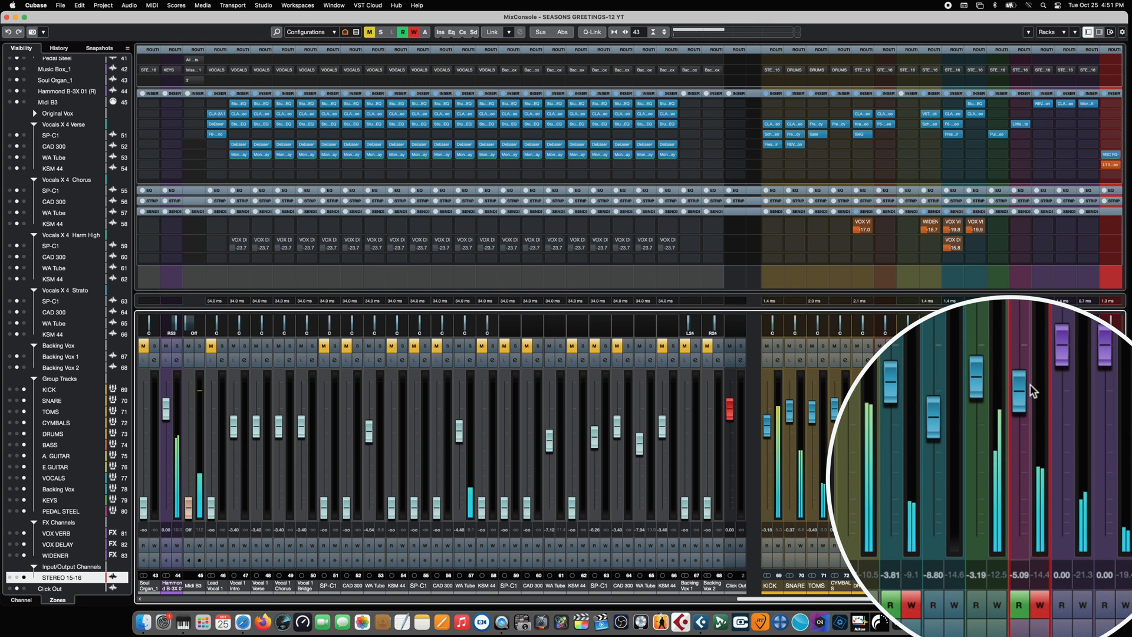
{"action": "left_click", "coordinate": [1040, 604]}
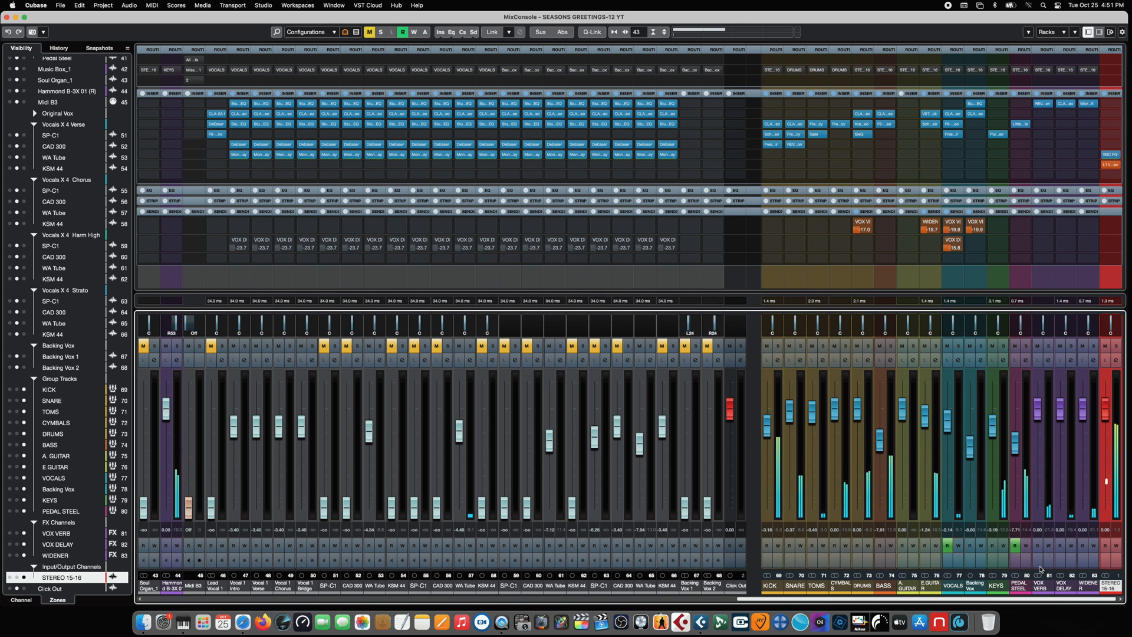